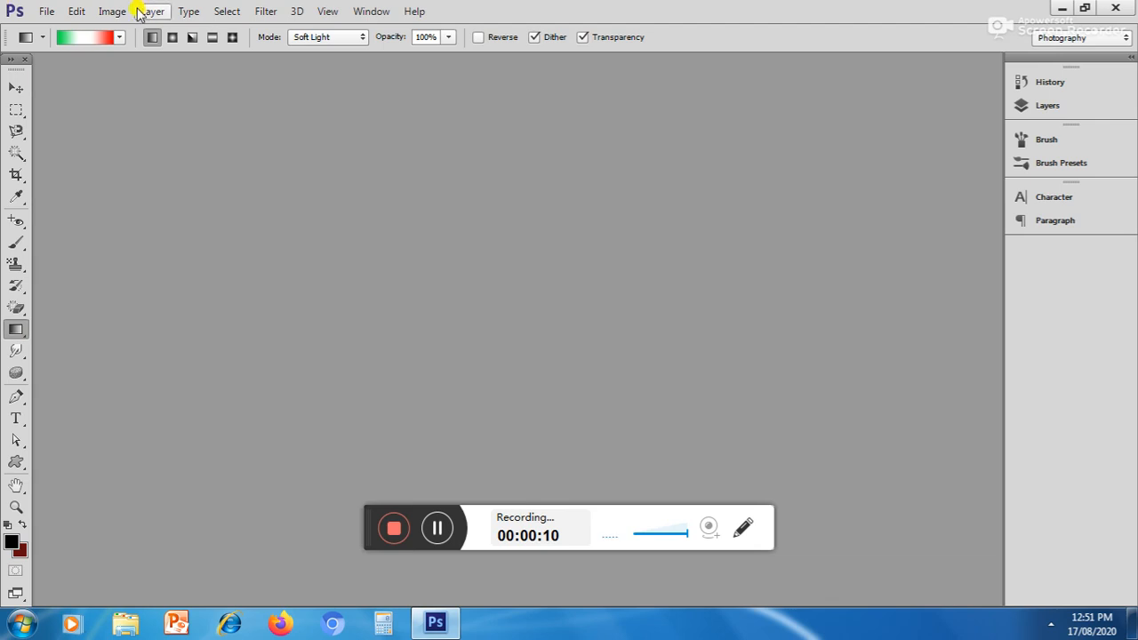
Open the long-hair-men-13 photo from the actors folder and zoom in on the face.
left_click(62, 44)
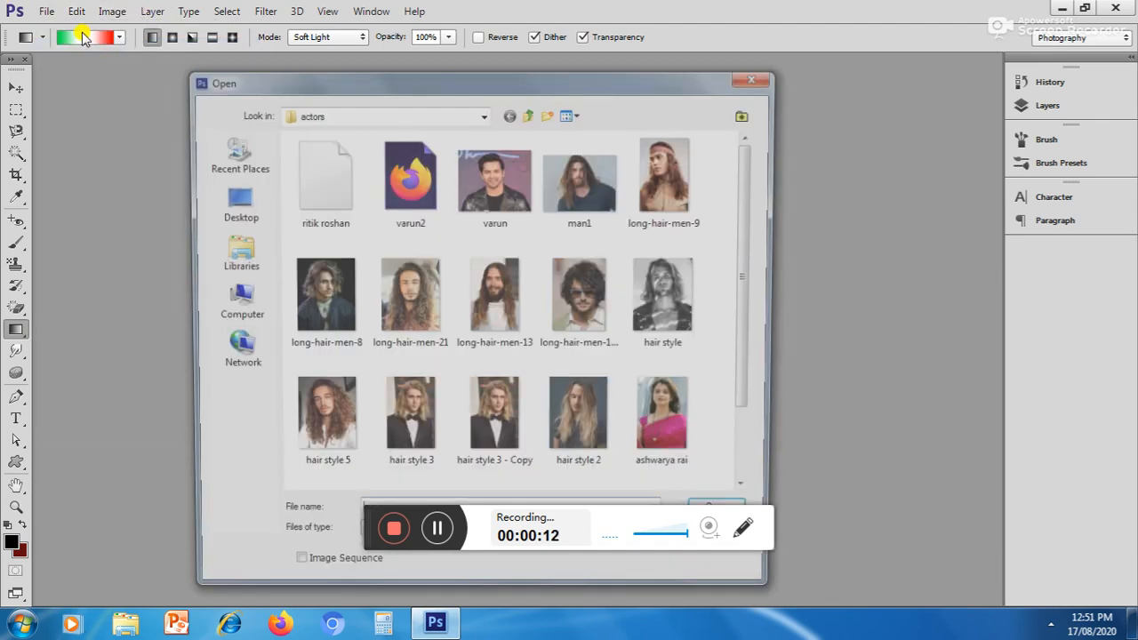
double_click(498, 275)
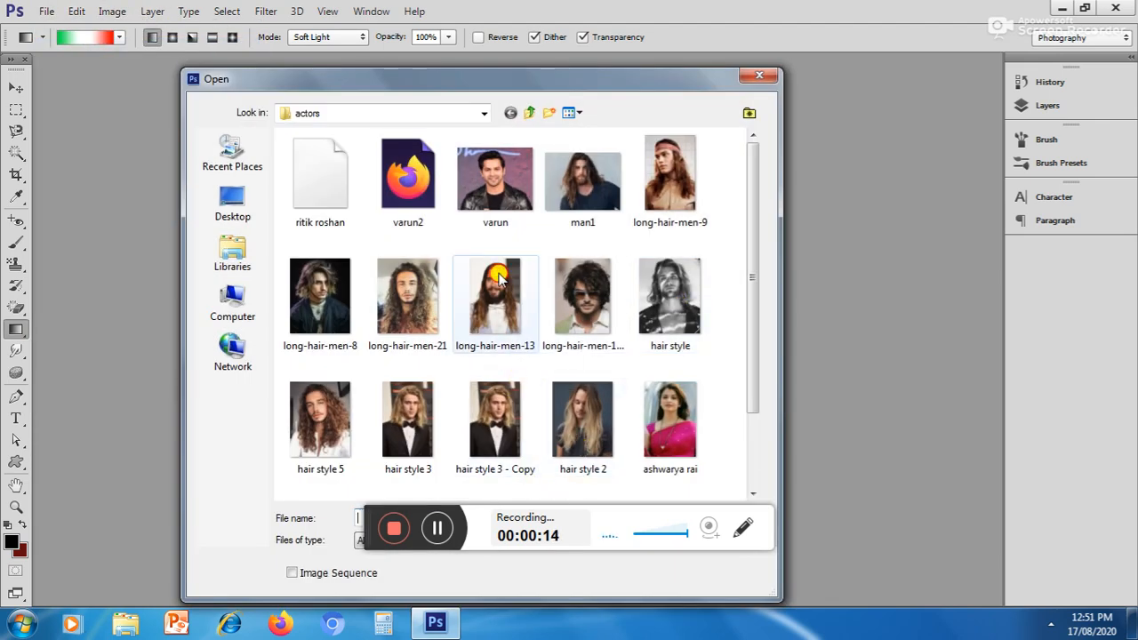
scroll(502, 251, "up", 7)
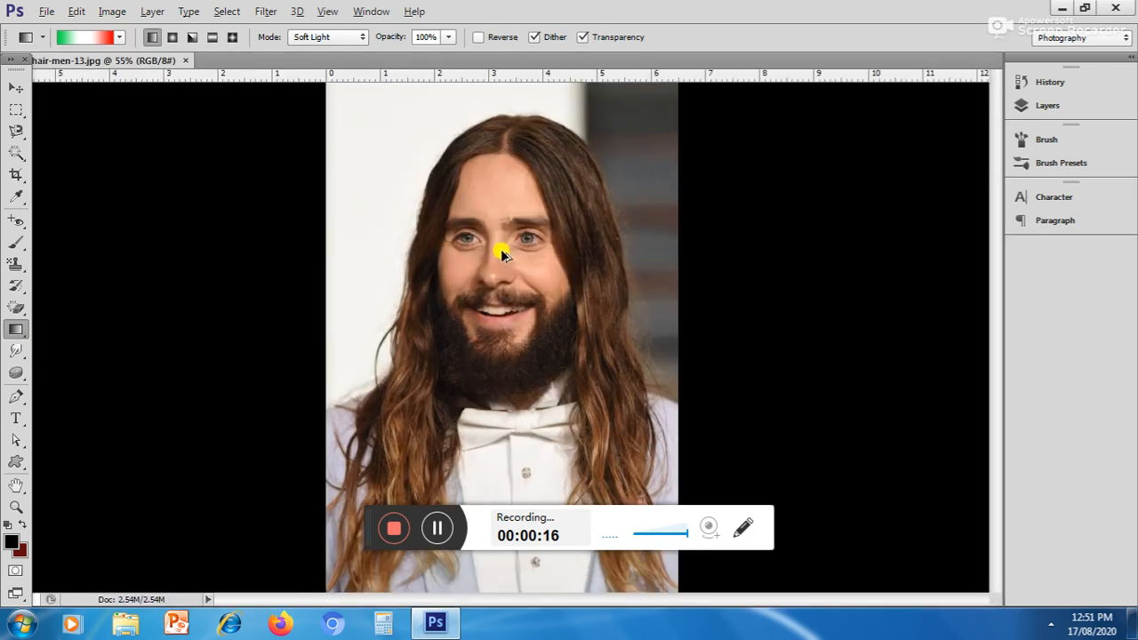
left_click_drag(501, 251, 467, 297)
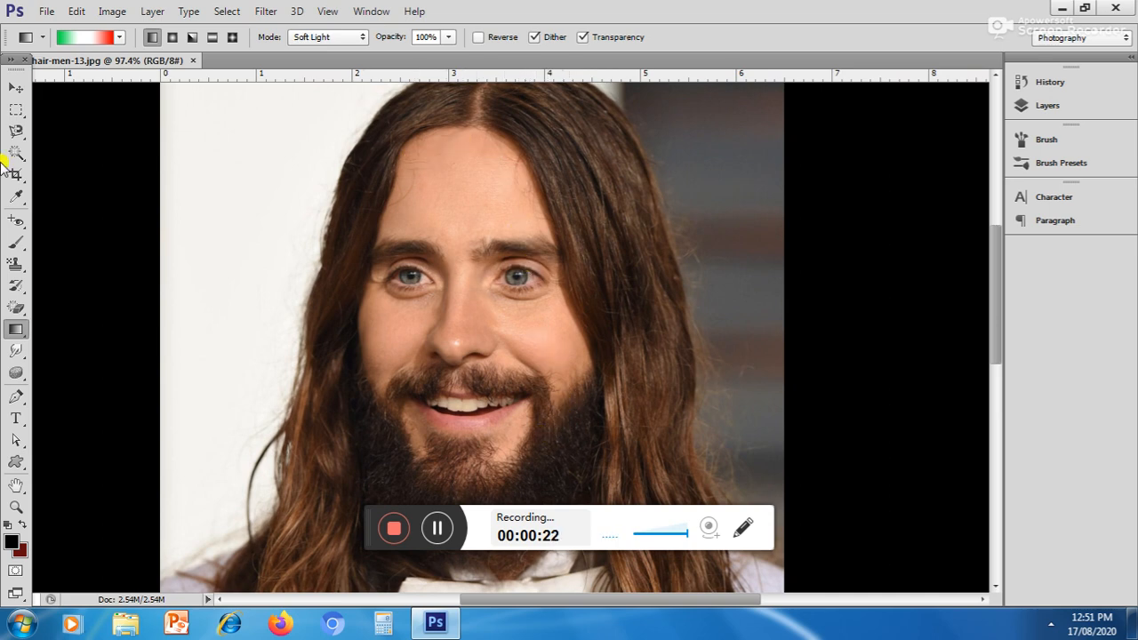
Outline the man's face from the forehead hairline down to the moustache with the Magnetic Lasso tool.
left_click(17, 133)
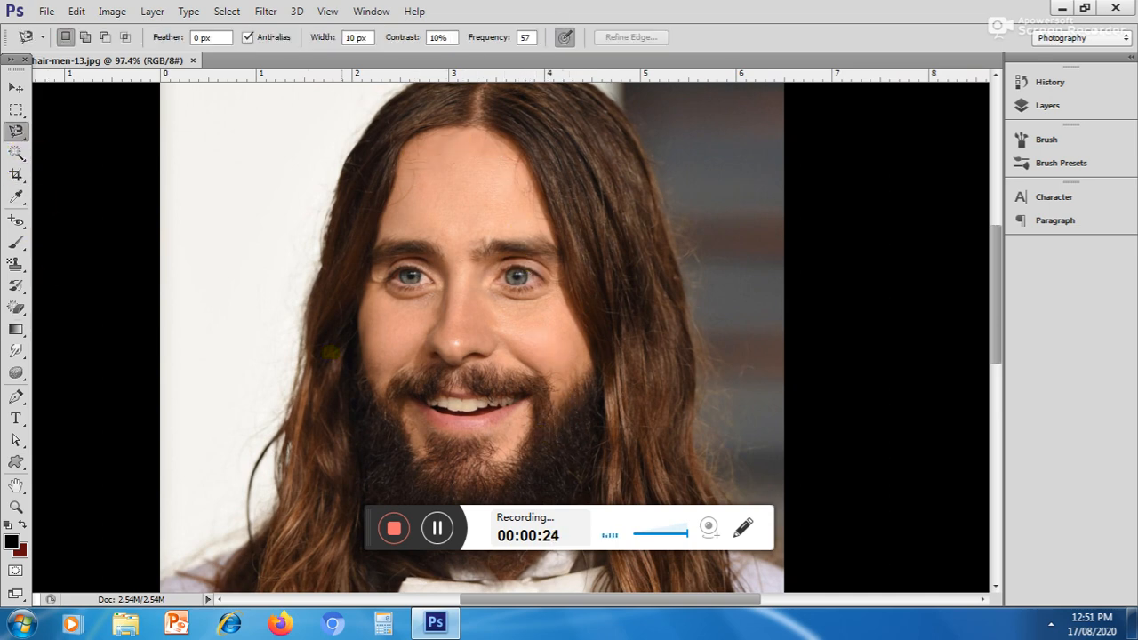
left_click(373, 392)
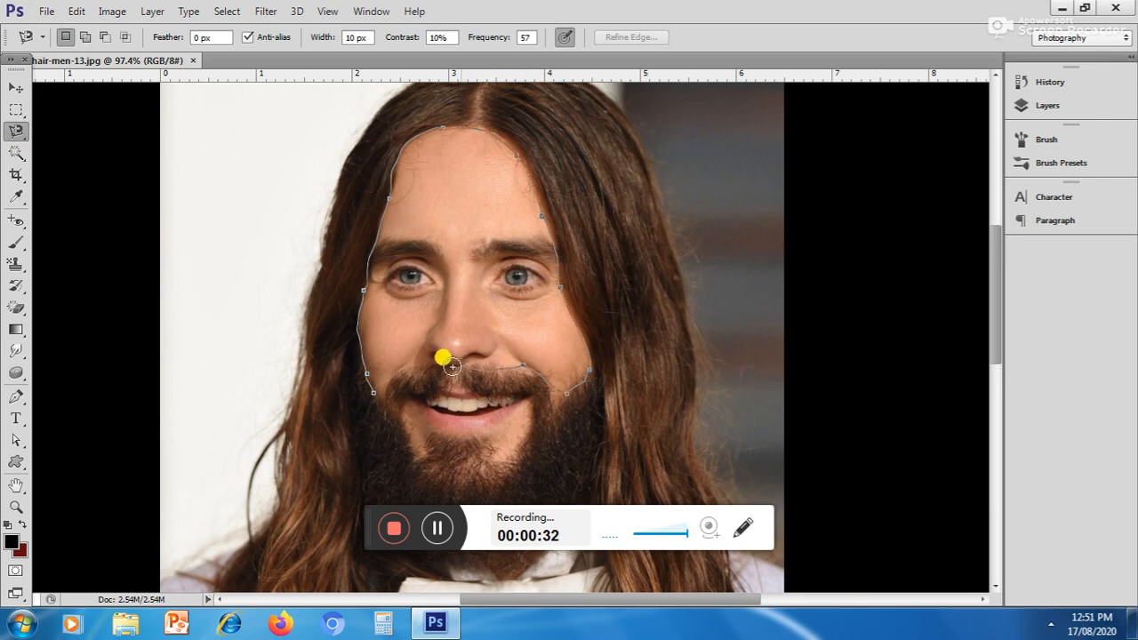
left_click(371, 392)
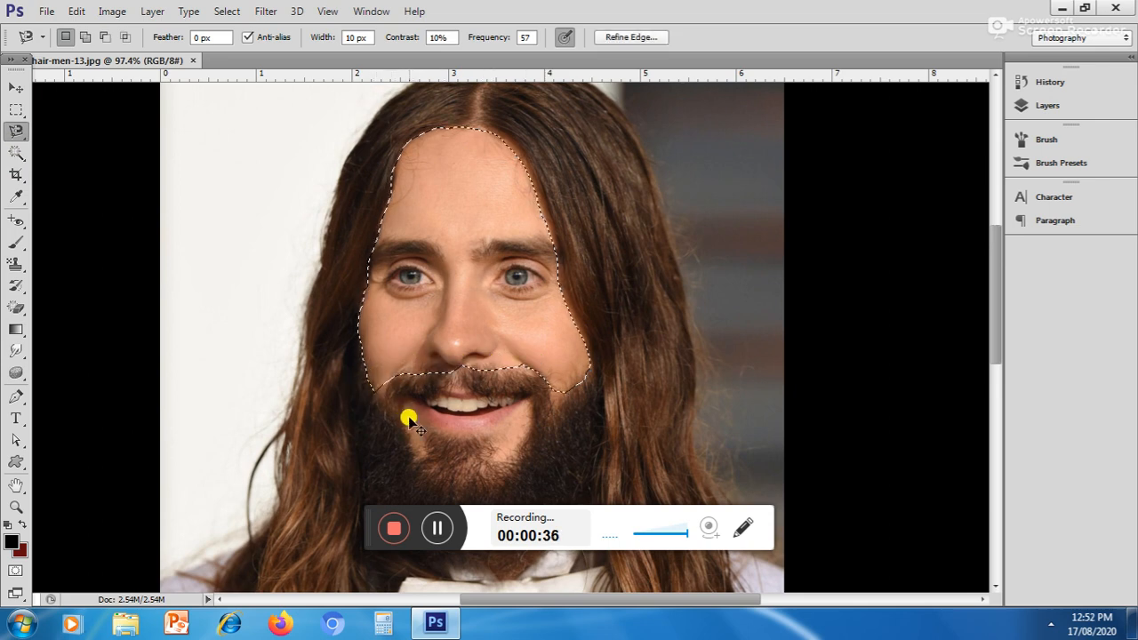
Add the bare skin patches beside and below the mouth to the face selection with the Magnetic Lasso.
key("shift")
left_click(409, 416, "shift")
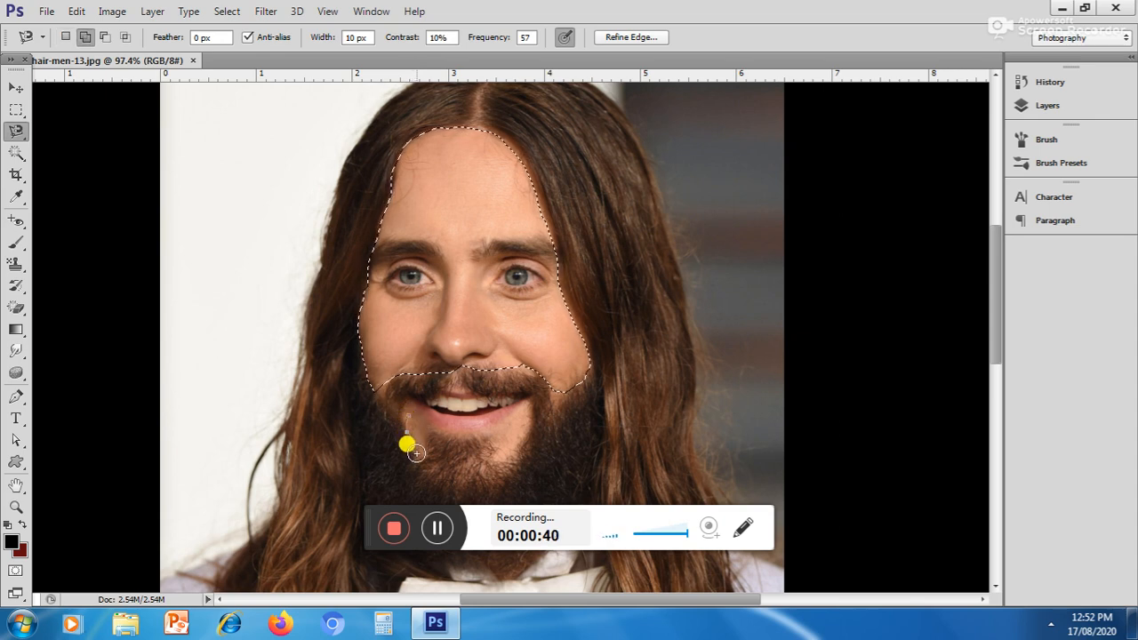
left_click(420, 460)
left_click(431, 428)
left_click(498, 441)
left_click(503, 460)
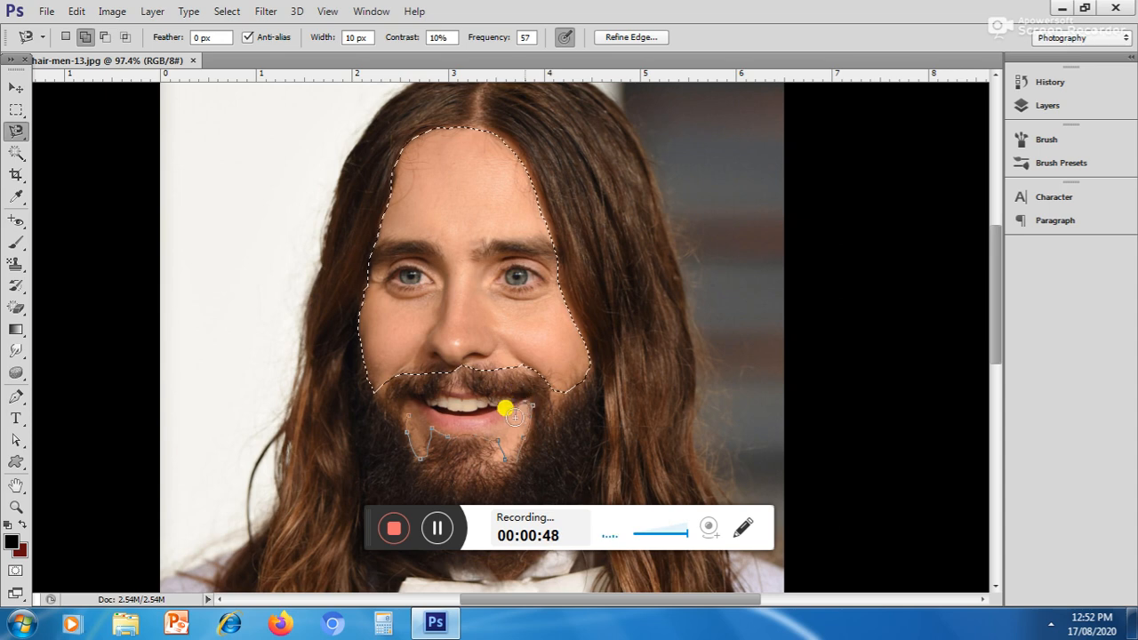
left_click(414, 419)
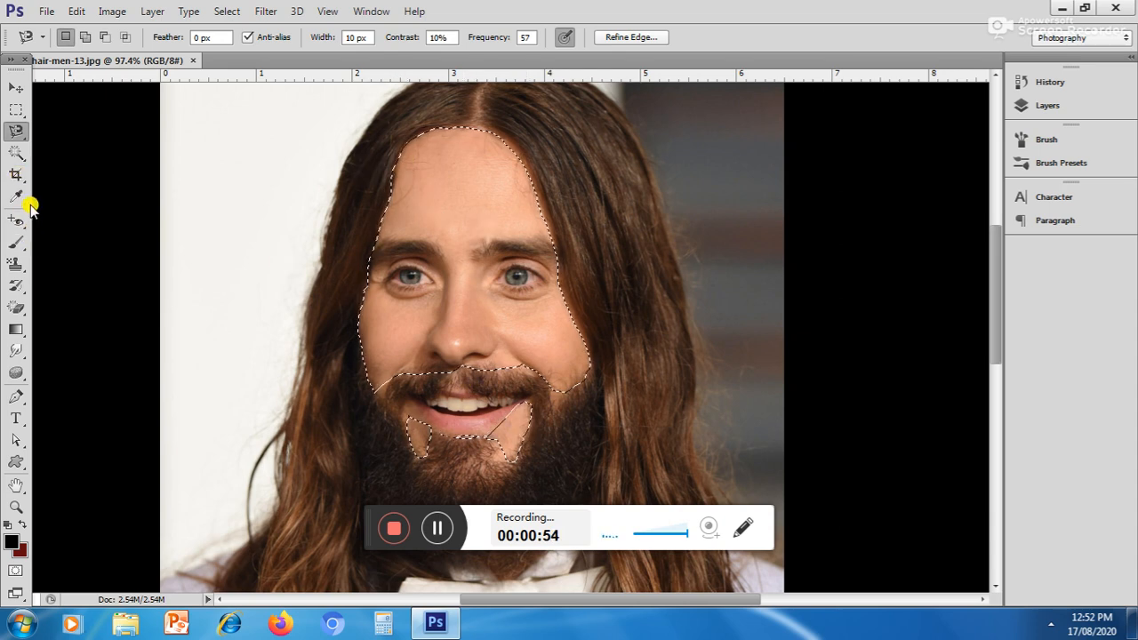
Activate the Gradient tool and choose the Yellow, Violet, Orange, Blue preset.
left_click_drag(16, 329, 56, 330)
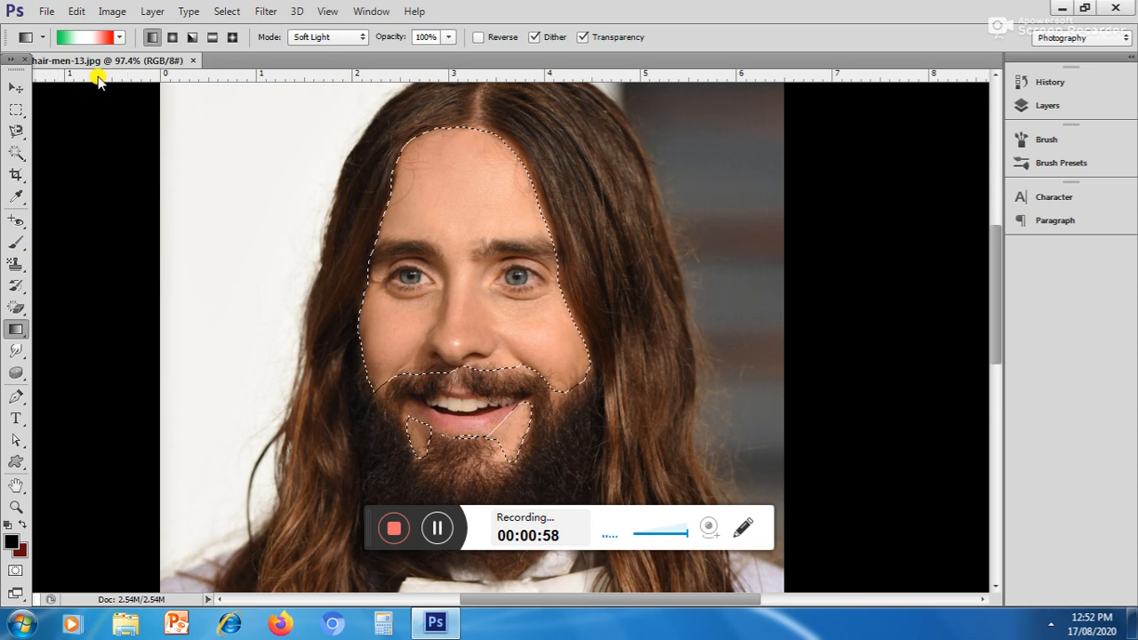
left_click(121, 40)
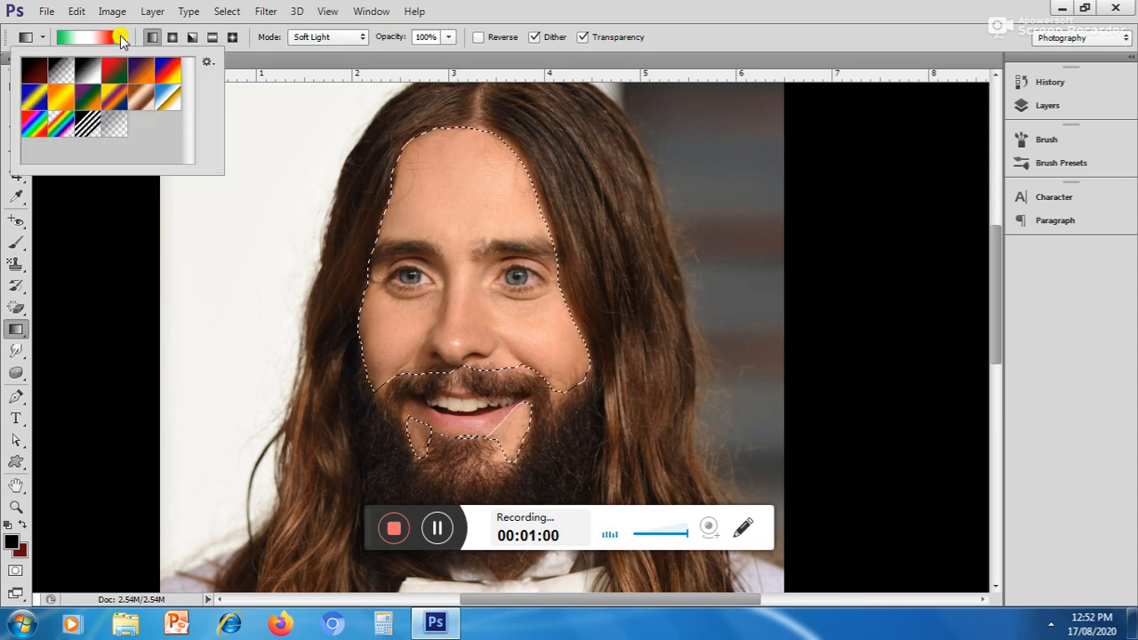
left_click(106, 100)
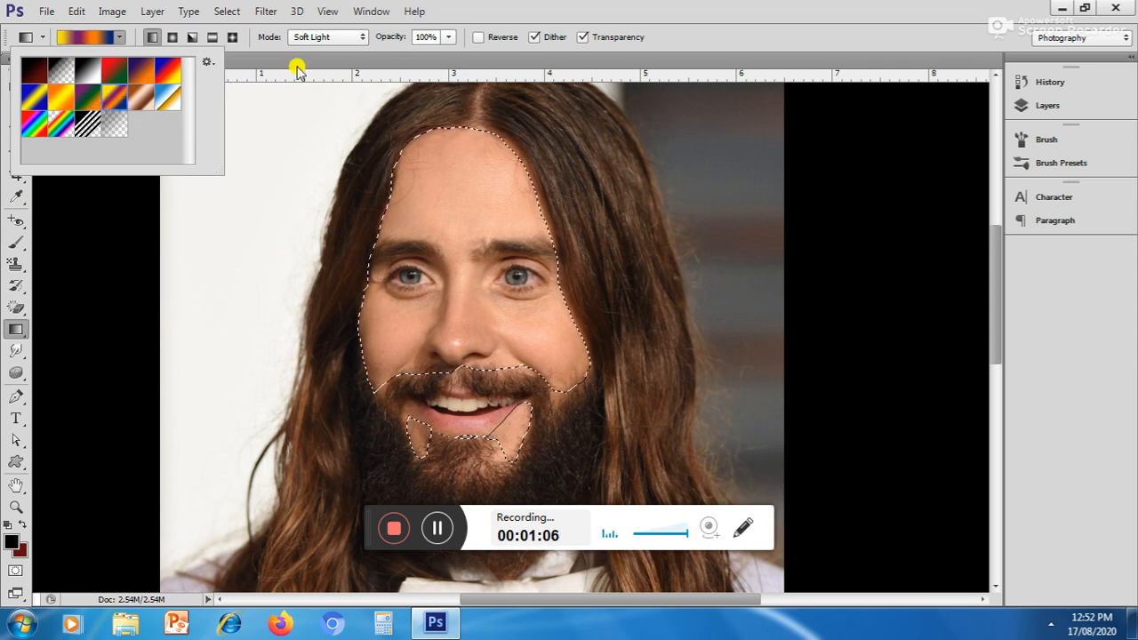
Try a gradient across the face selection in Normal mode and return the blending mode to Soft Light.
left_click(354, 38)
left_click(354, 37)
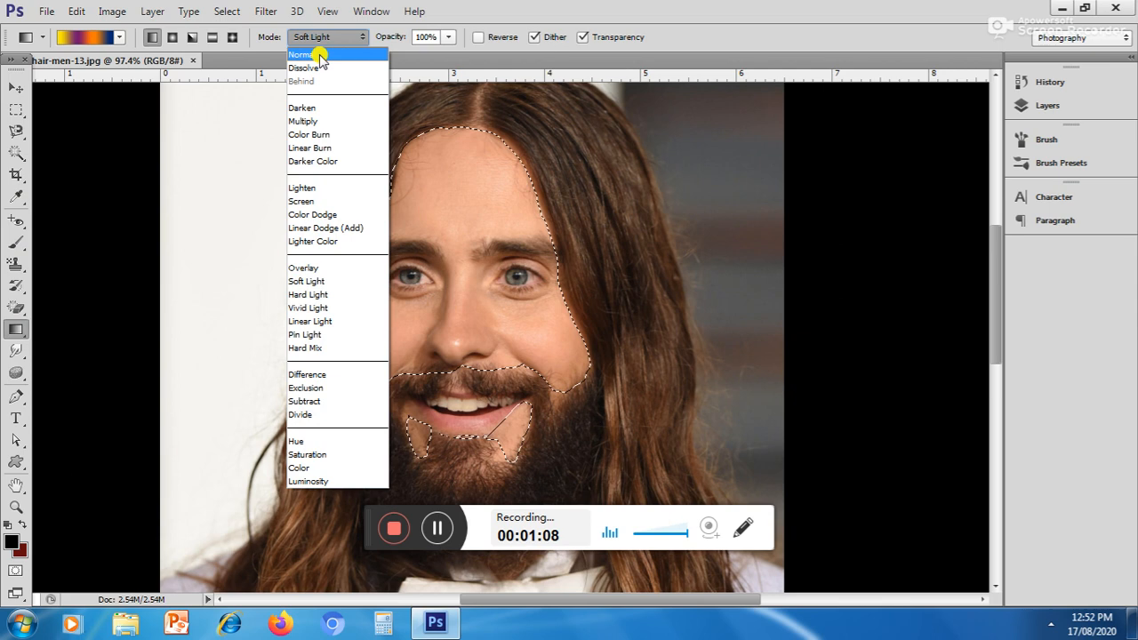
left_click(319, 56)
left_click_drag(475, 404, 455, 190)
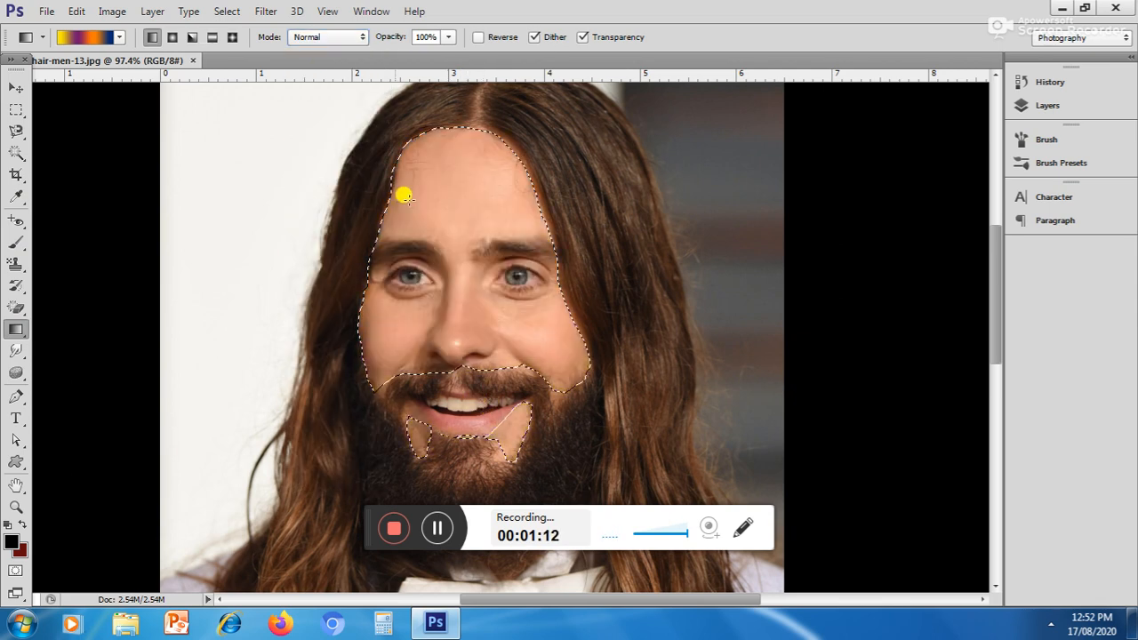
left_click(342, 41)
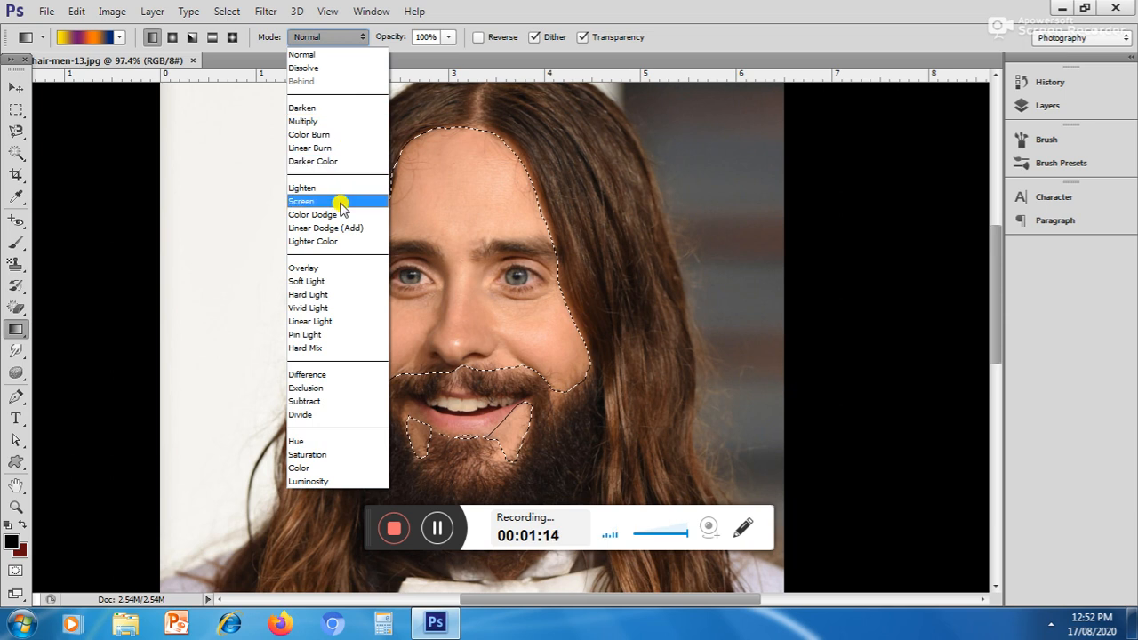
left_click(331, 291)
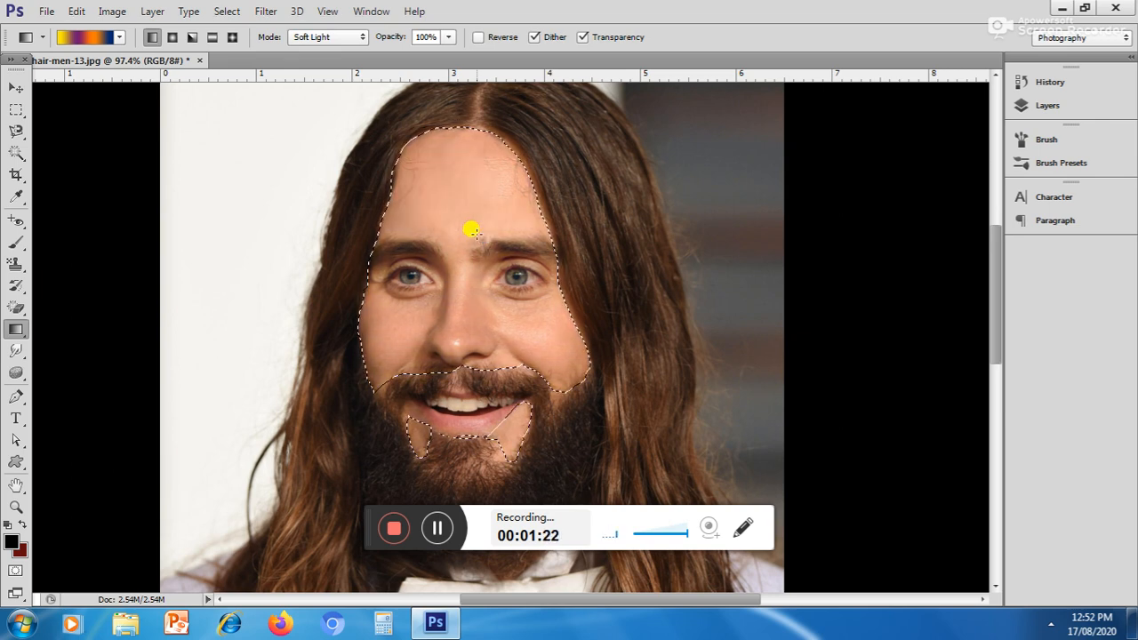
Edit the gradient by removing its violet and orange color stops and moving the yellow stop to location 0%.
left_click(81, 35)
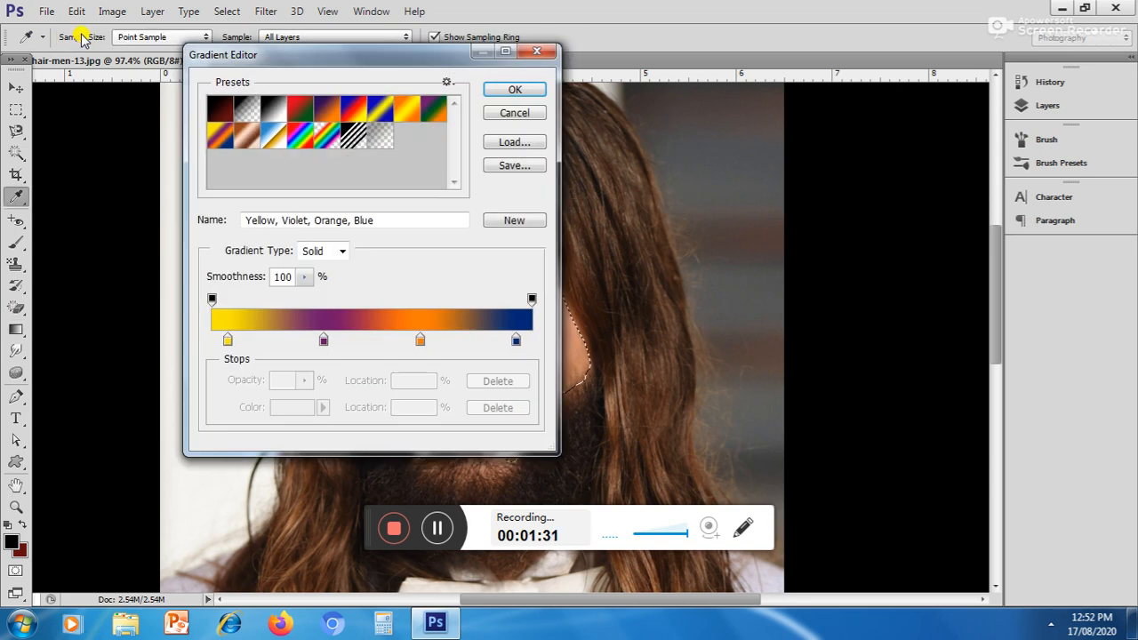
left_click(322, 342)
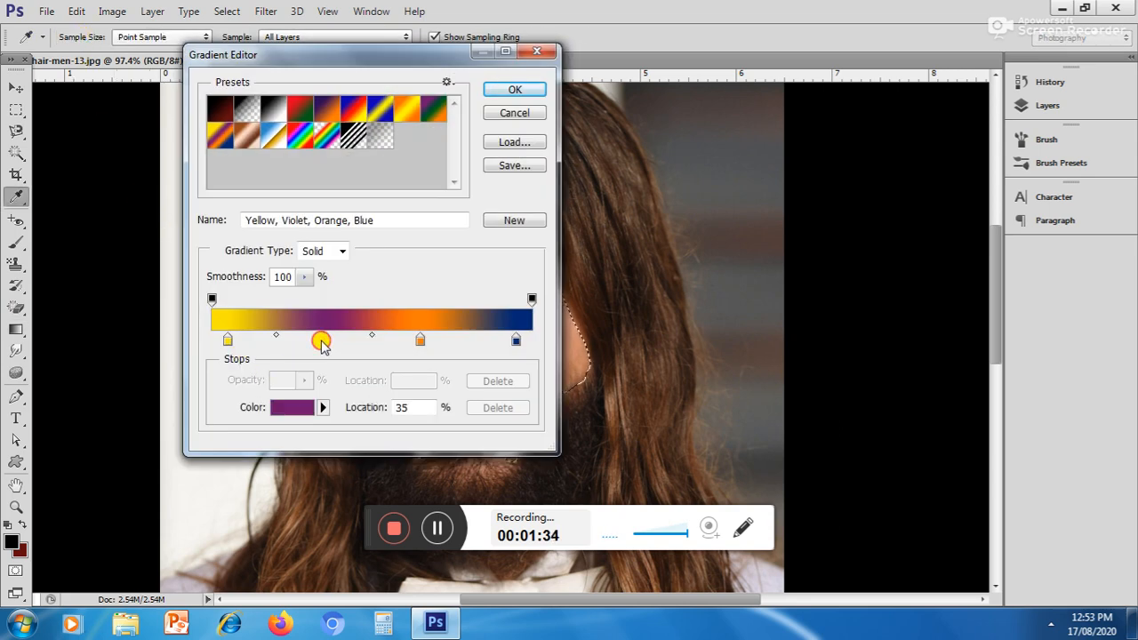
left_click_drag(321, 343, 317, 376)
left_click_drag(419, 340, 406, 406)
left_click(225, 342)
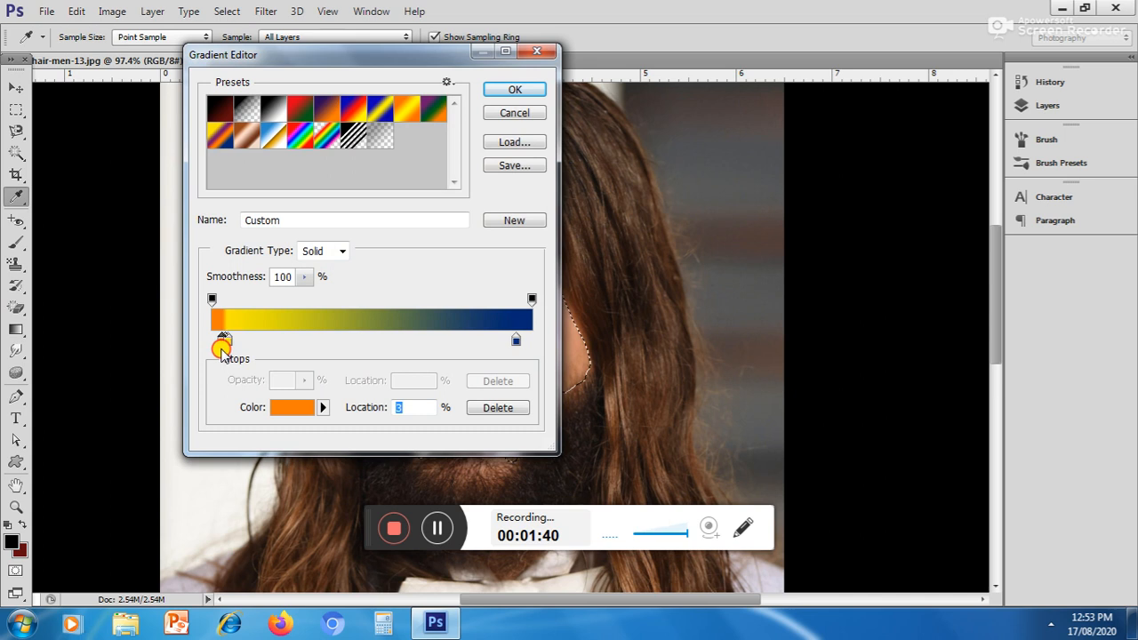
left_click_drag(223, 349, 222, 360)
left_click(209, 343)
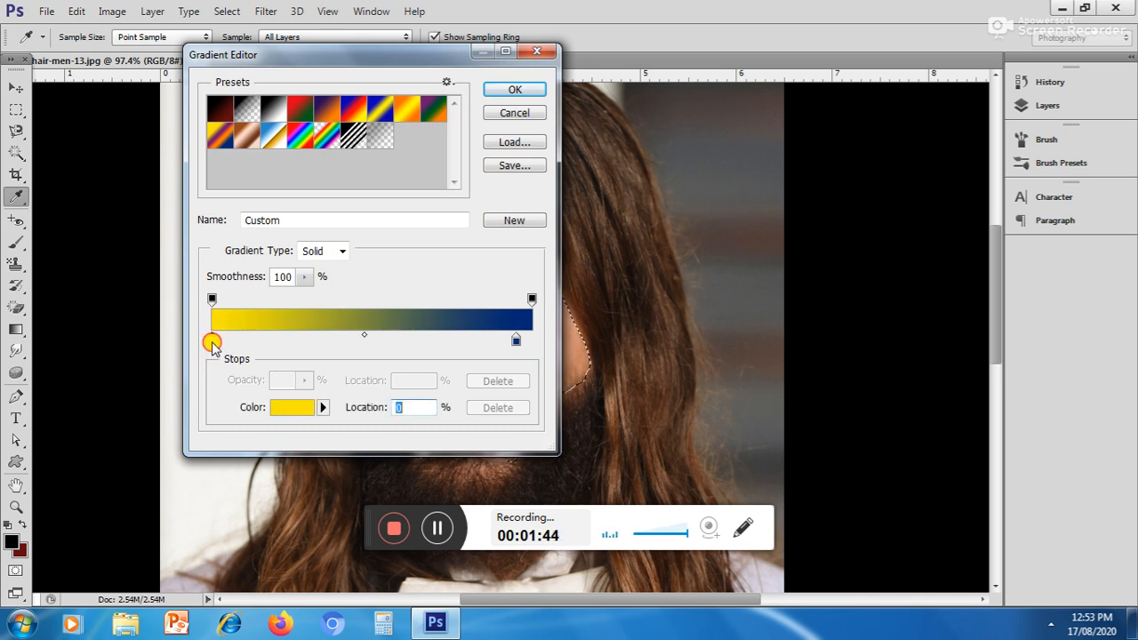
Recolor the gradient's yellow starting stop to a medium green.
left_click(298, 402)
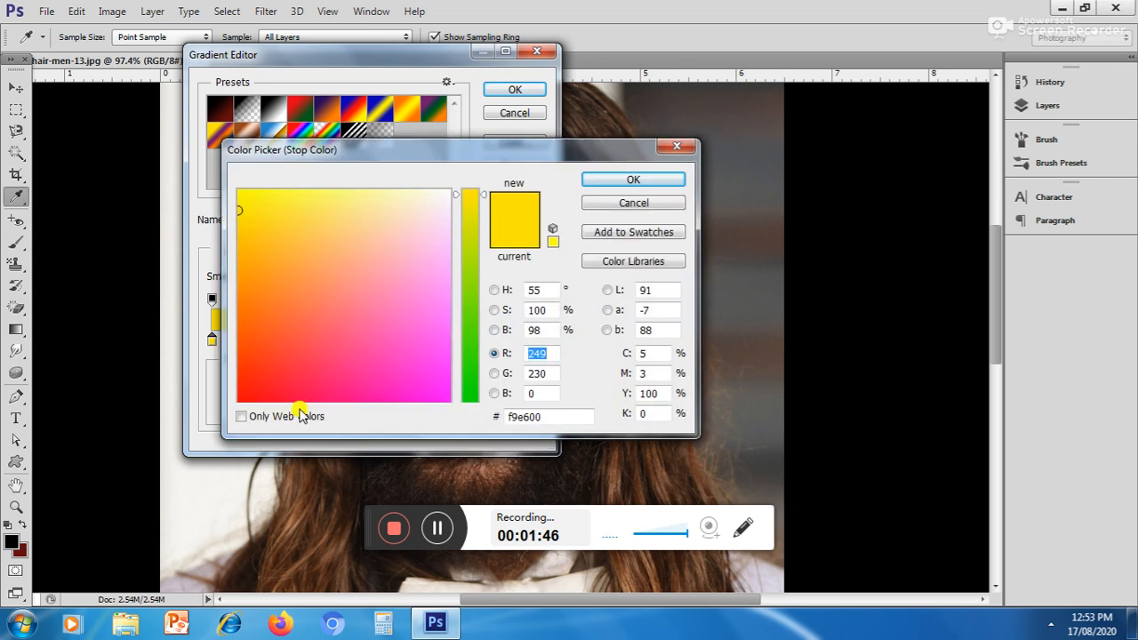
left_click(302, 334)
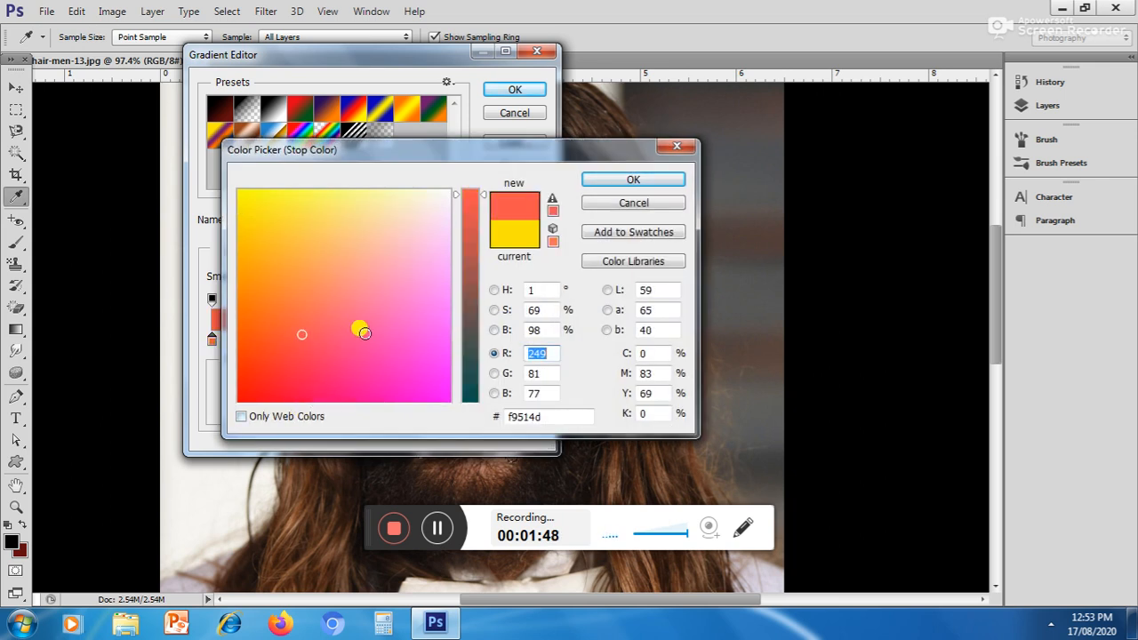
left_click_drag(464, 304, 468, 394)
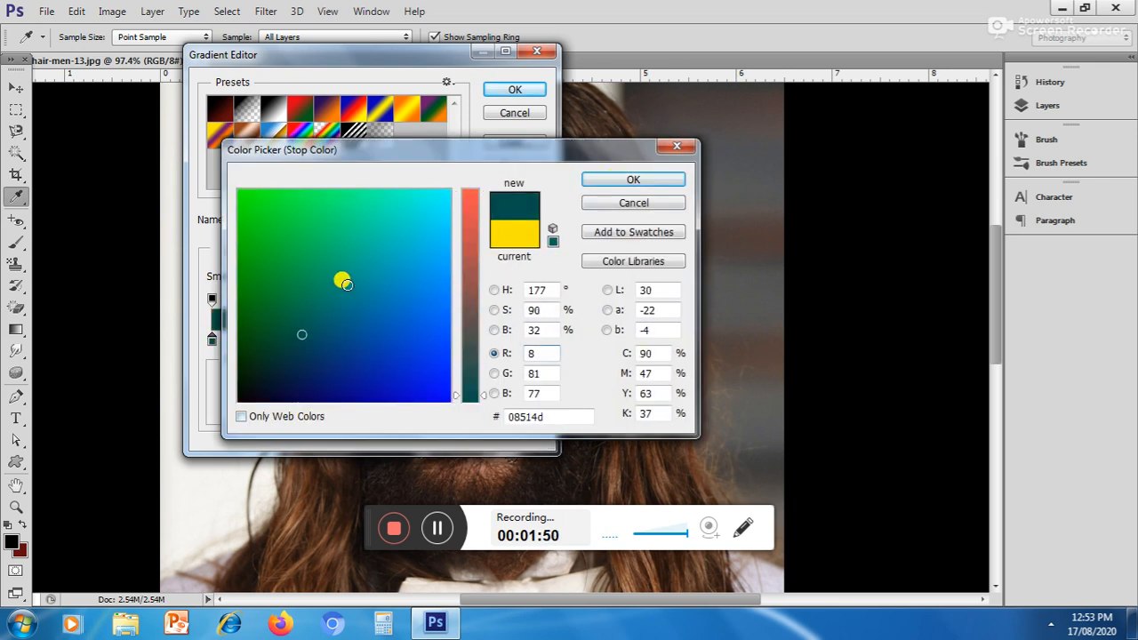
left_click_drag(361, 308, 296, 235)
left_click(656, 180)
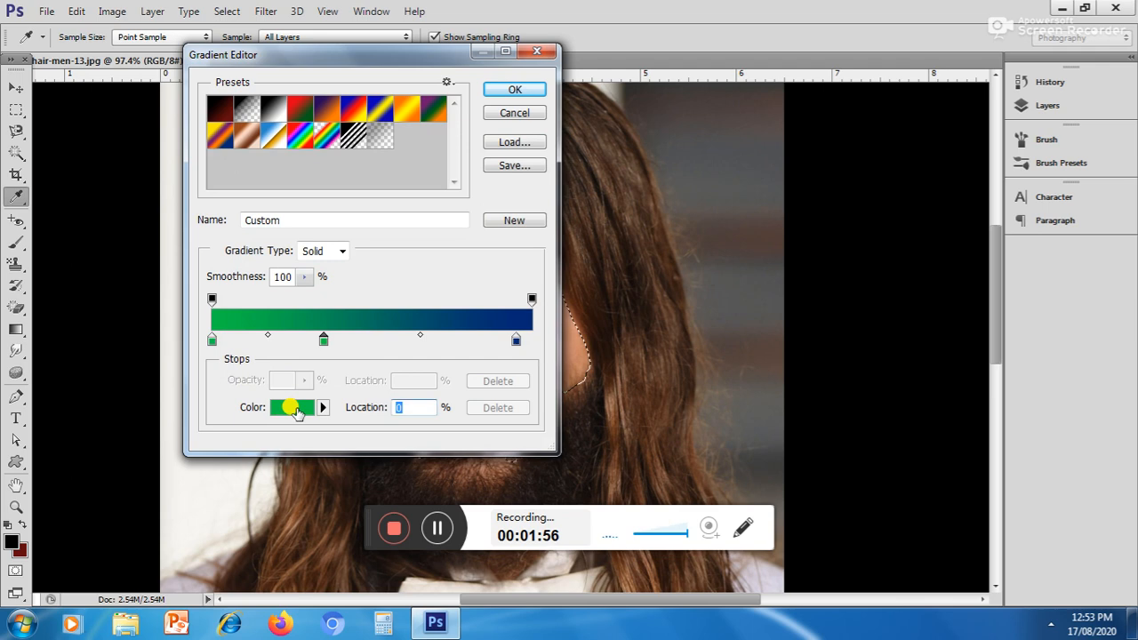
Add two white (ffffff) color stops around the middle of the gradient.
left_click(293, 407)
mouse_move(471, 213)
left_mouse_down()
mouse_move(471, 287)
mouse_move(466, 160)
mouse_move(449, 184)
left_mouse_up()
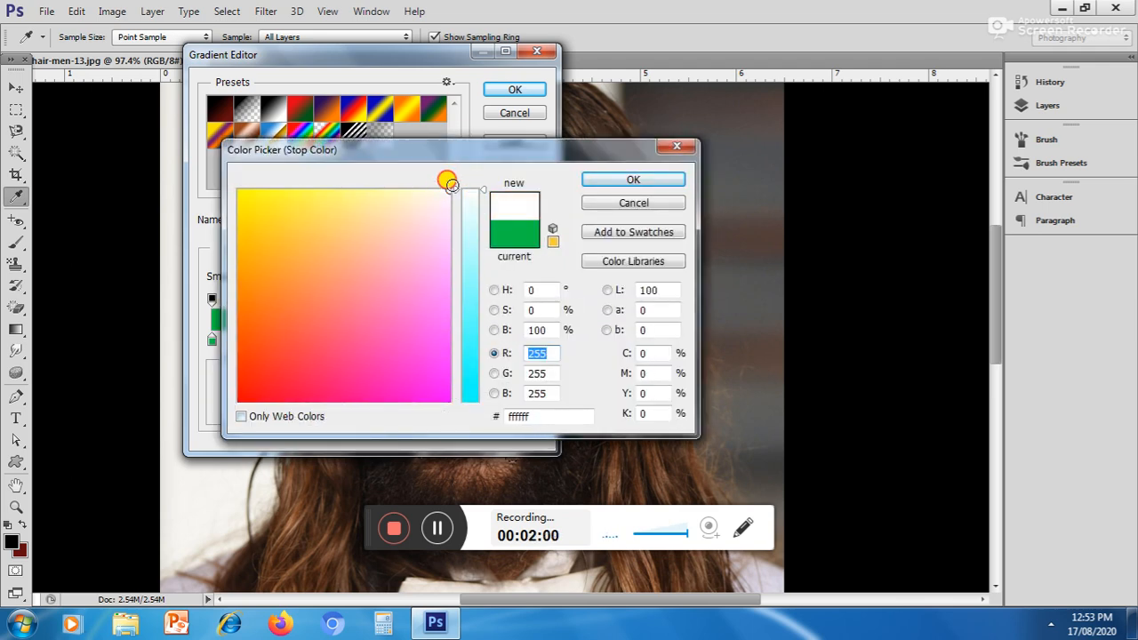
left_click(611, 176)
left_click(392, 339)
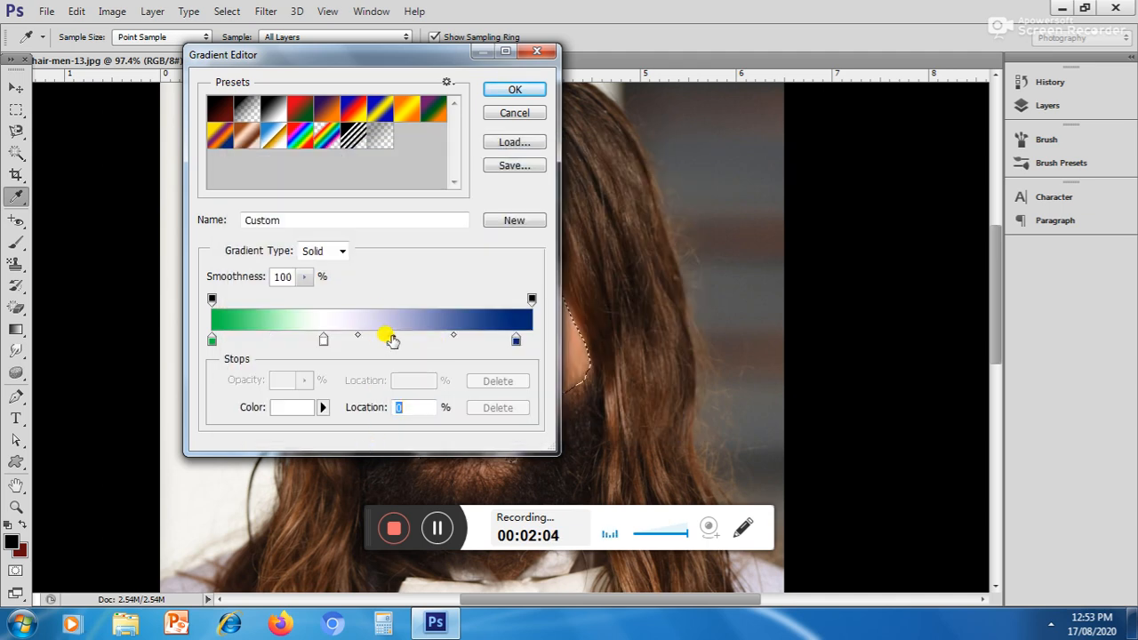
left_click(295, 407)
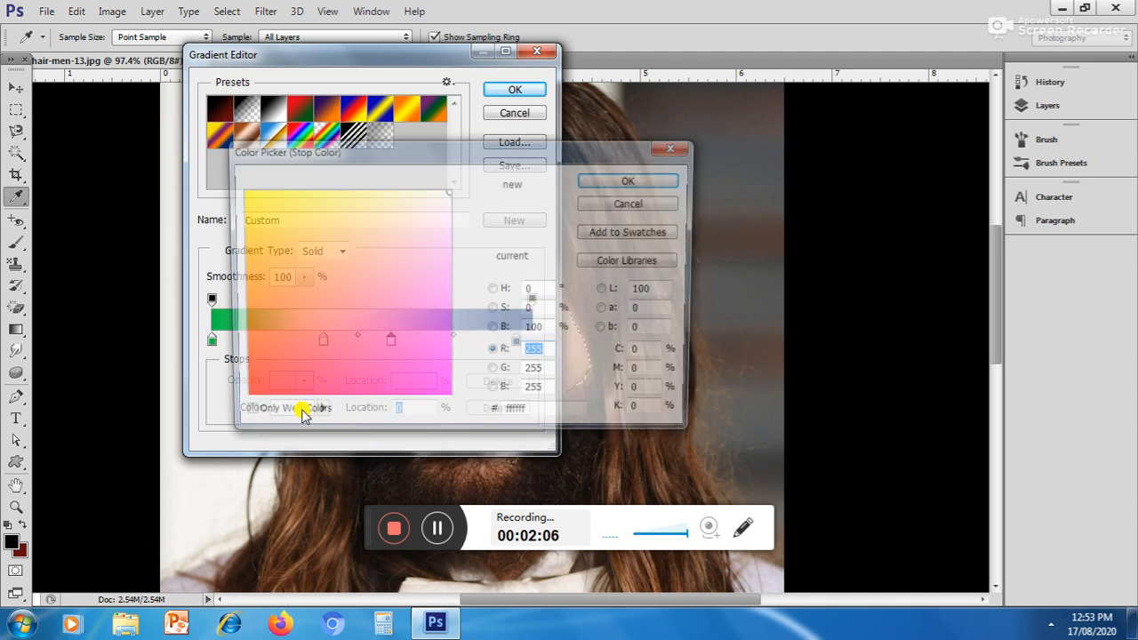
left_click(600, 180)
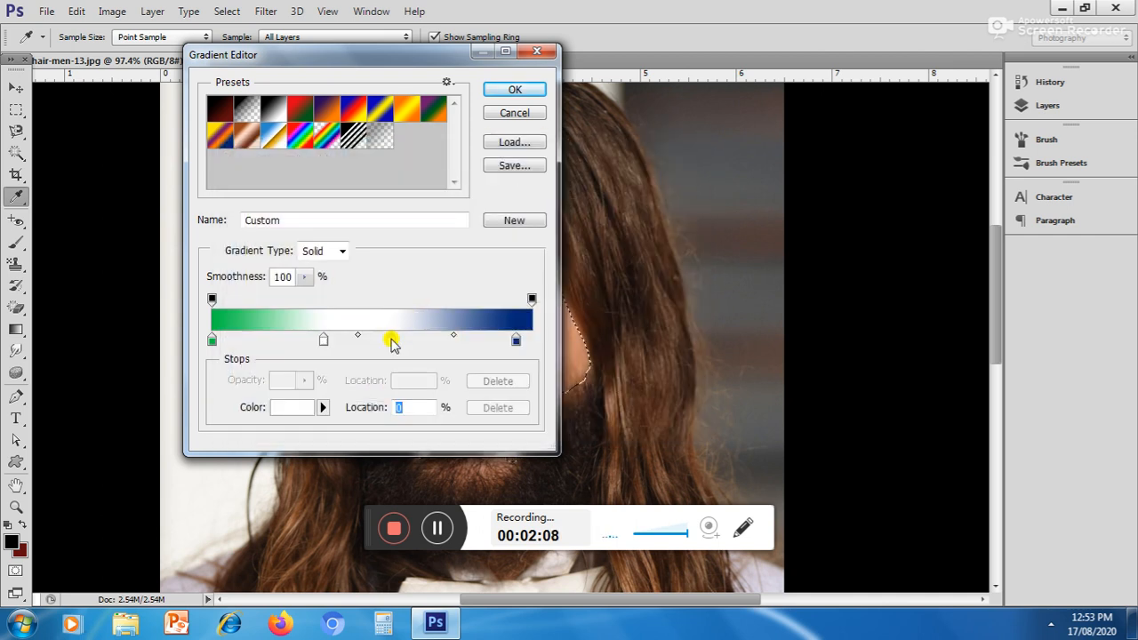
Move the blue end stop to location 99% and recolor it to red ff1812.
left_click(515, 340)
left_click_drag(517, 341, 530, 345)
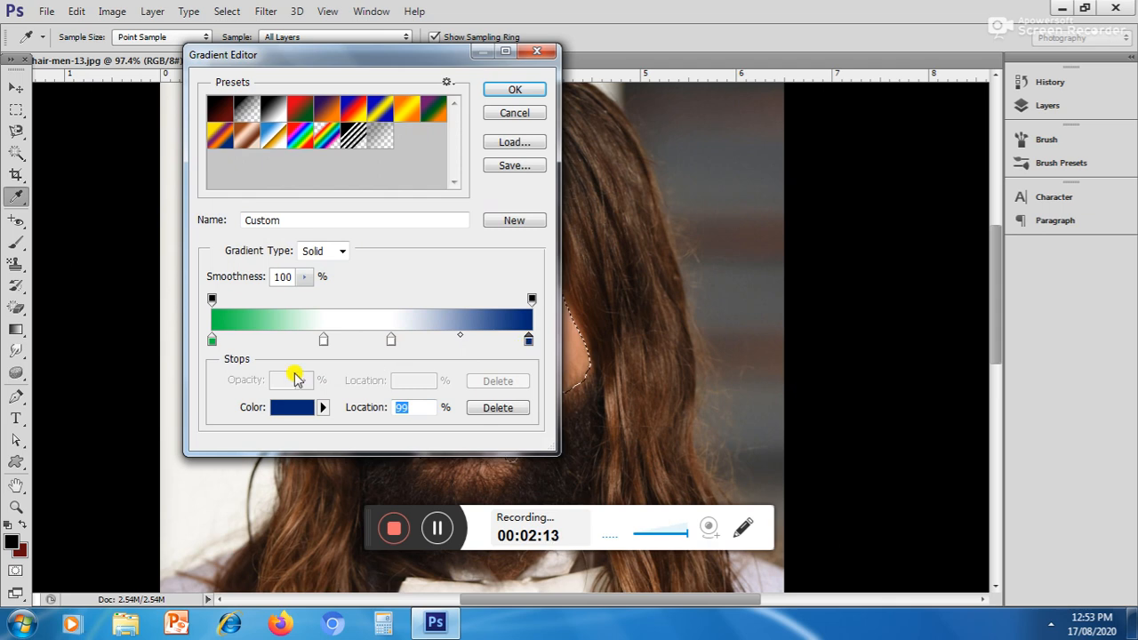
left_click(281, 407)
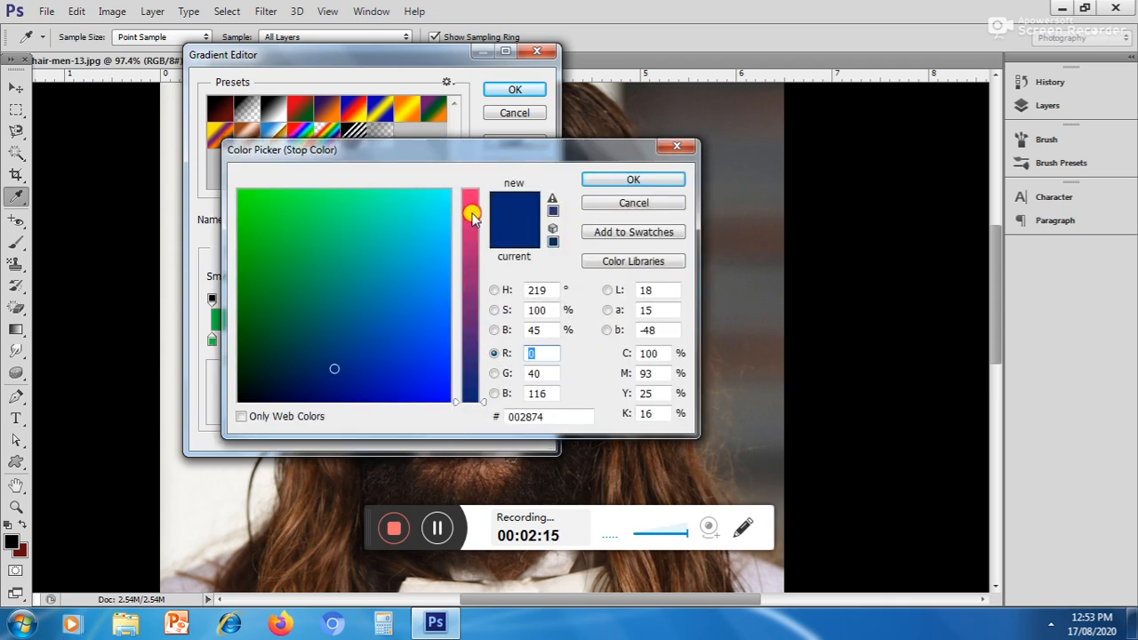
left_click_drag(470, 223, 470, 188)
left_click(252, 383)
left_click(605, 185)
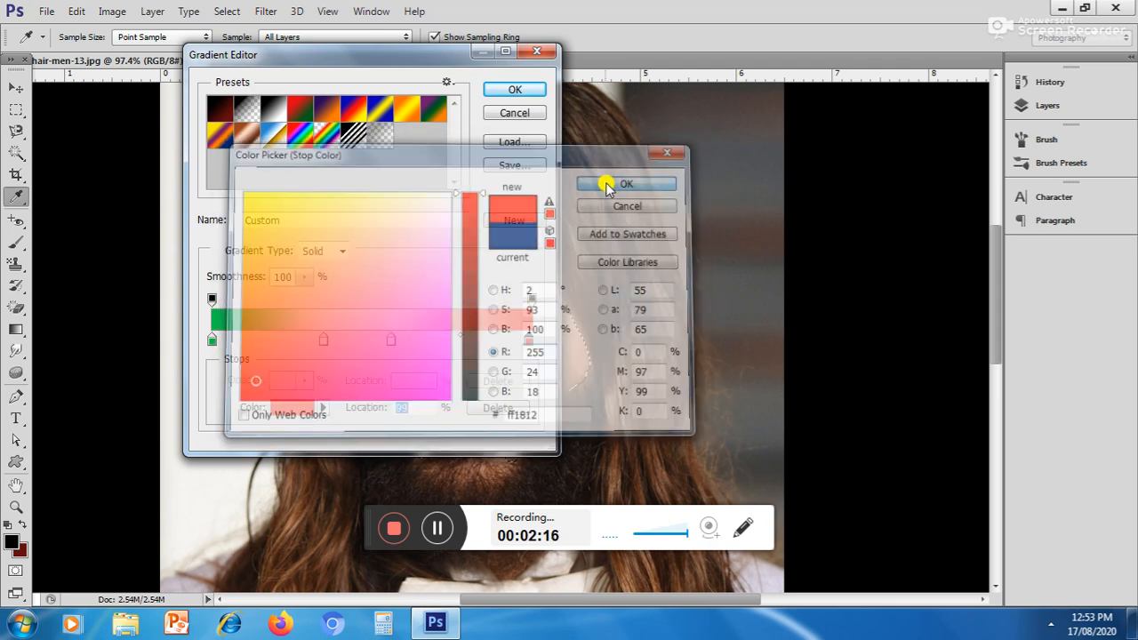
Move the second white stop close to the first one and accept the custom green-white-red gradient.
left_click(387, 340)
left_click_drag(388, 345, 336, 343)
left_click(499, 94)
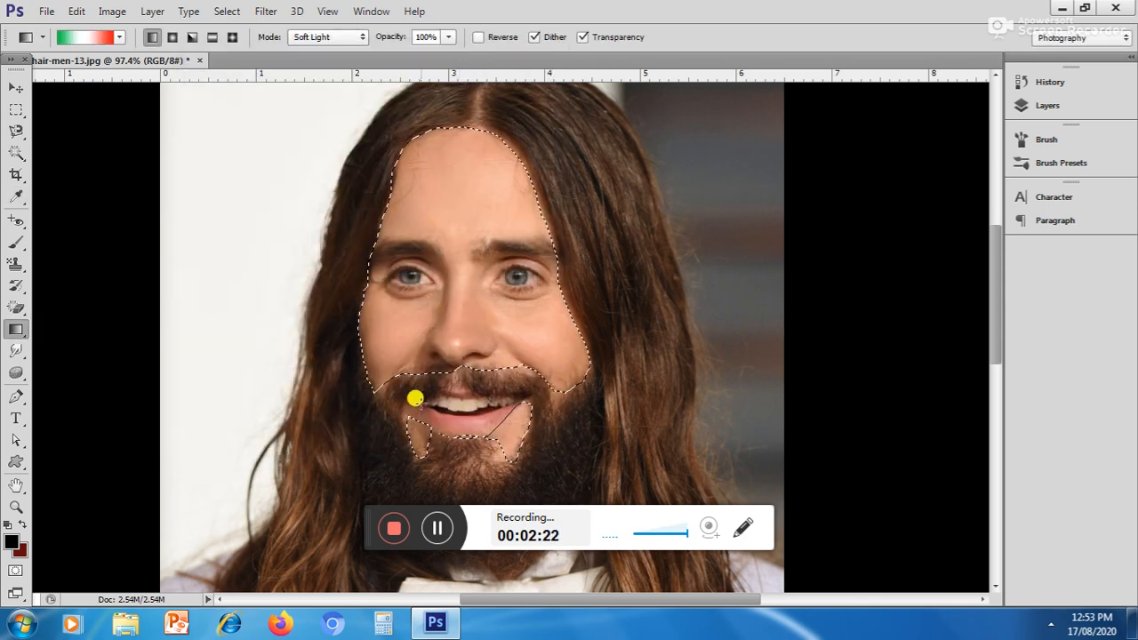
Apply the gradient to the selected skin, with green on the forehead and red around the chin, and clear the selection.
left_click_drag(446, 431, 460, 141)
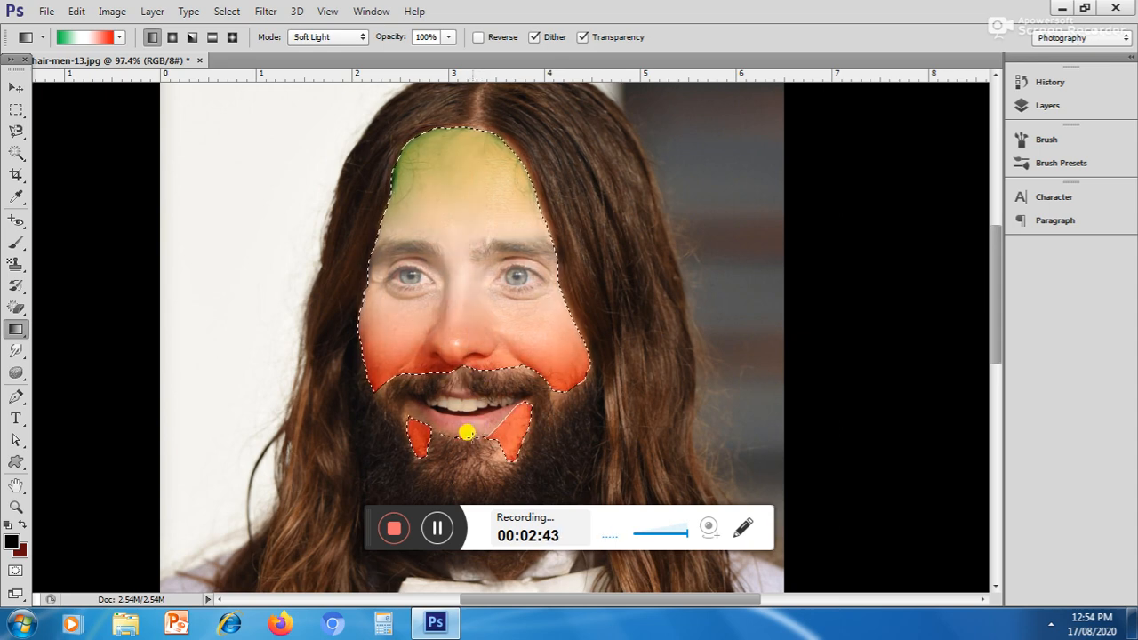
key("ctrl+d")
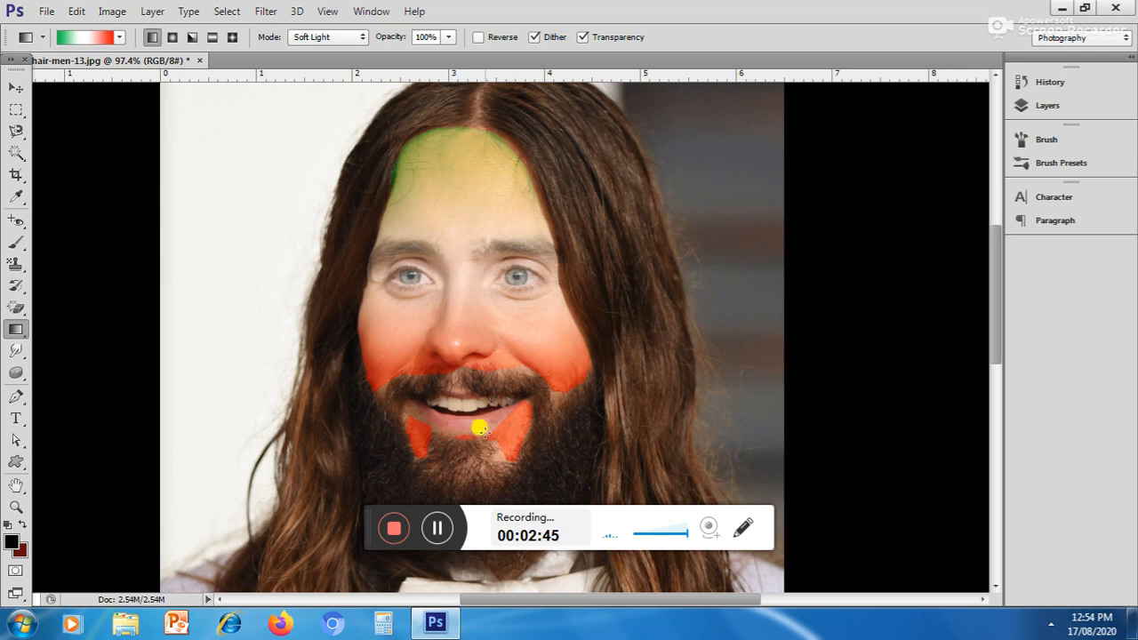
Dismiss the WinZip trial notice and choose the History Brush with a size of 23 px.
scroll(444, 432, "up", 4)
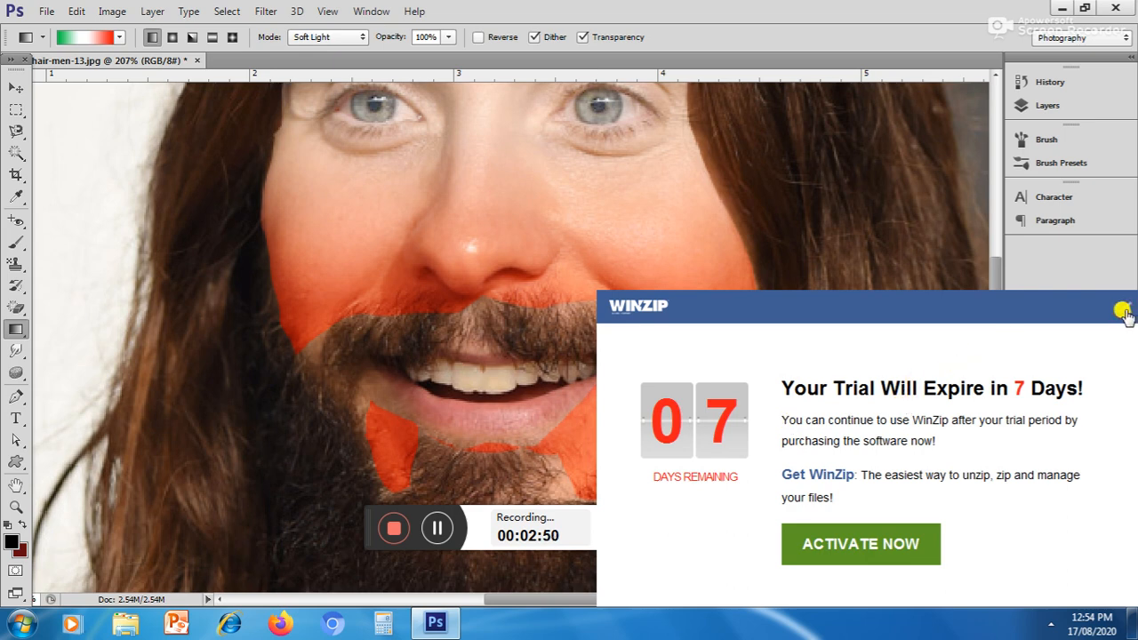
left_click(1123, 310)
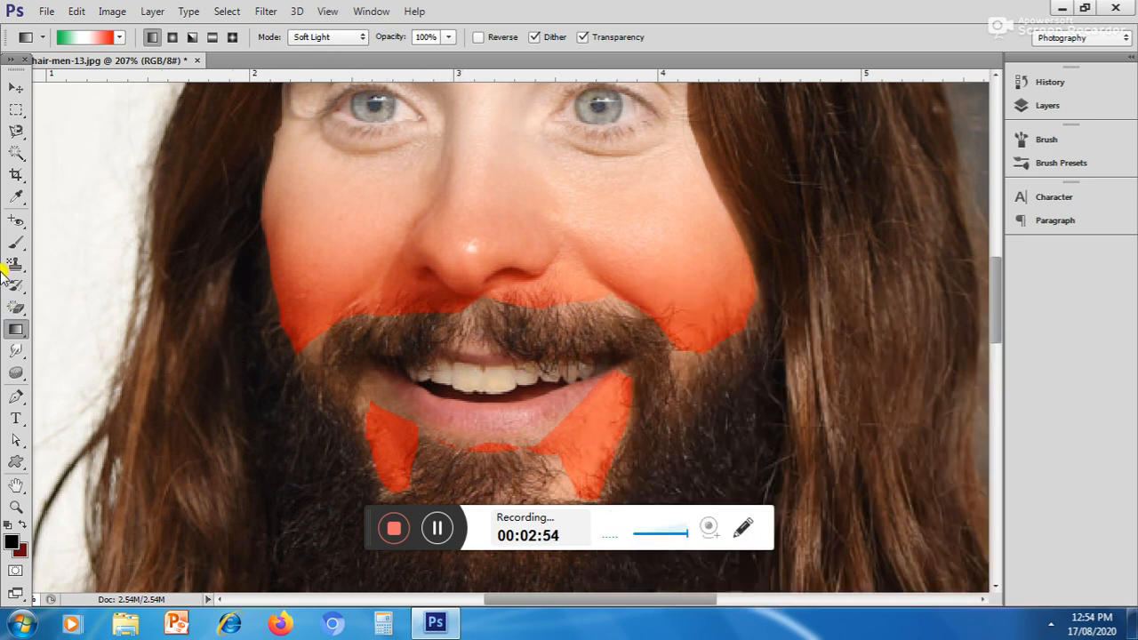
left_click_drag(15, 285, 92, 286)
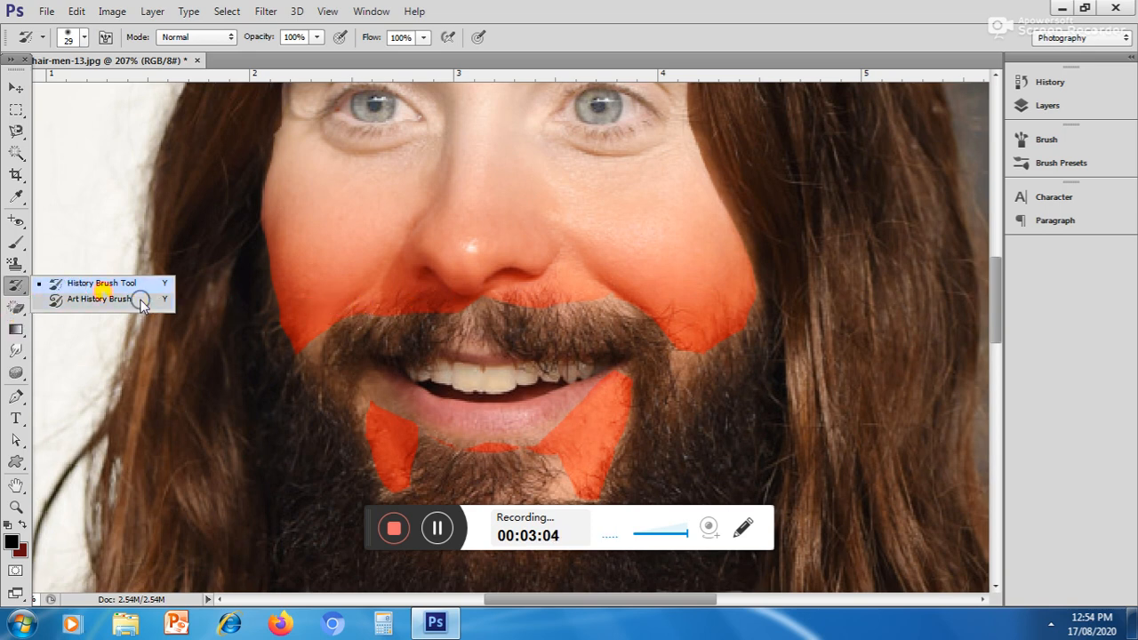
left_click(78, 285)
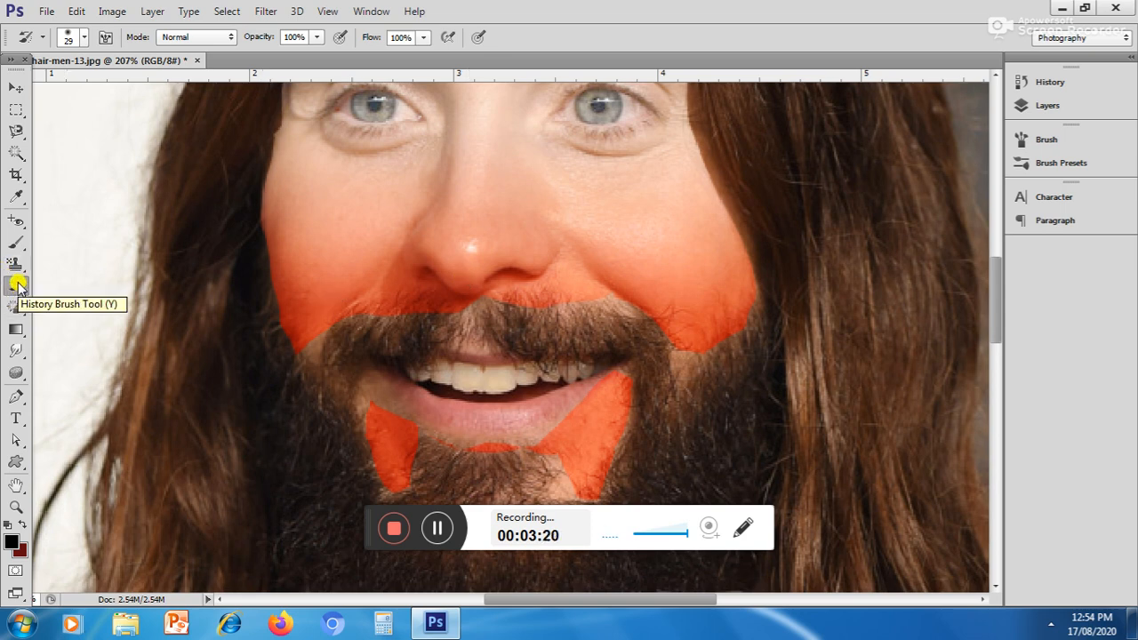
right_click(545, 356)
left_click_drag(561, 378, 552, 377)
left_click(459, 316)
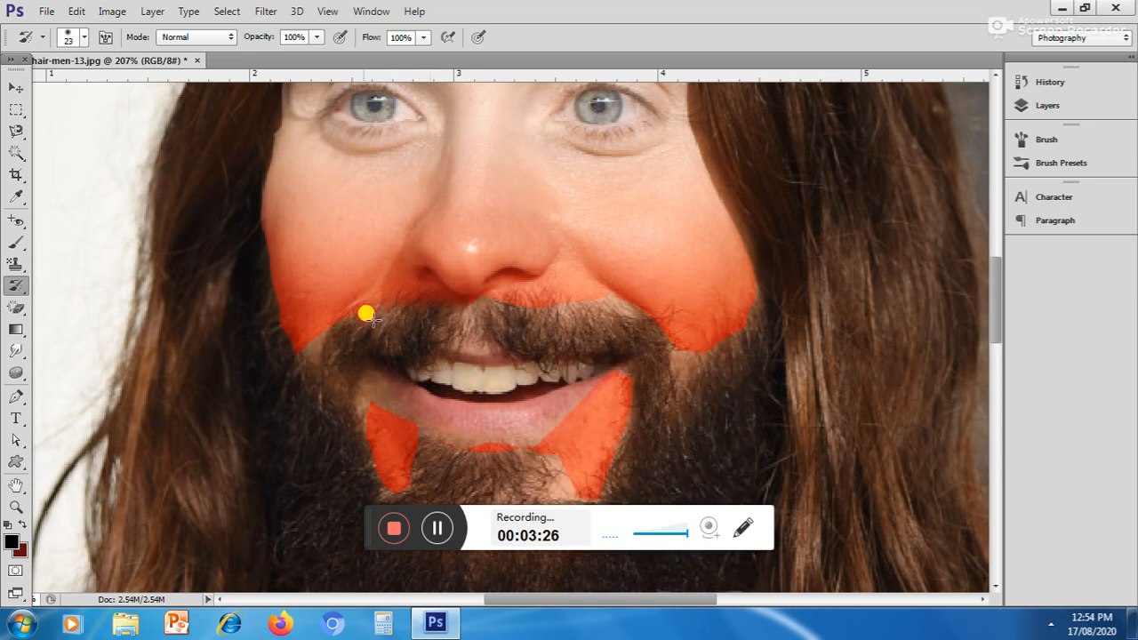
Restore the original colors with the History Brush along the moustache, the lower cheek edges and the edges of the red chin patches.
mouse_move(320, 344)
left_mouse_down()
mouse_move(354, 335)
mouse_move(391, 308)
left_mouse_up()
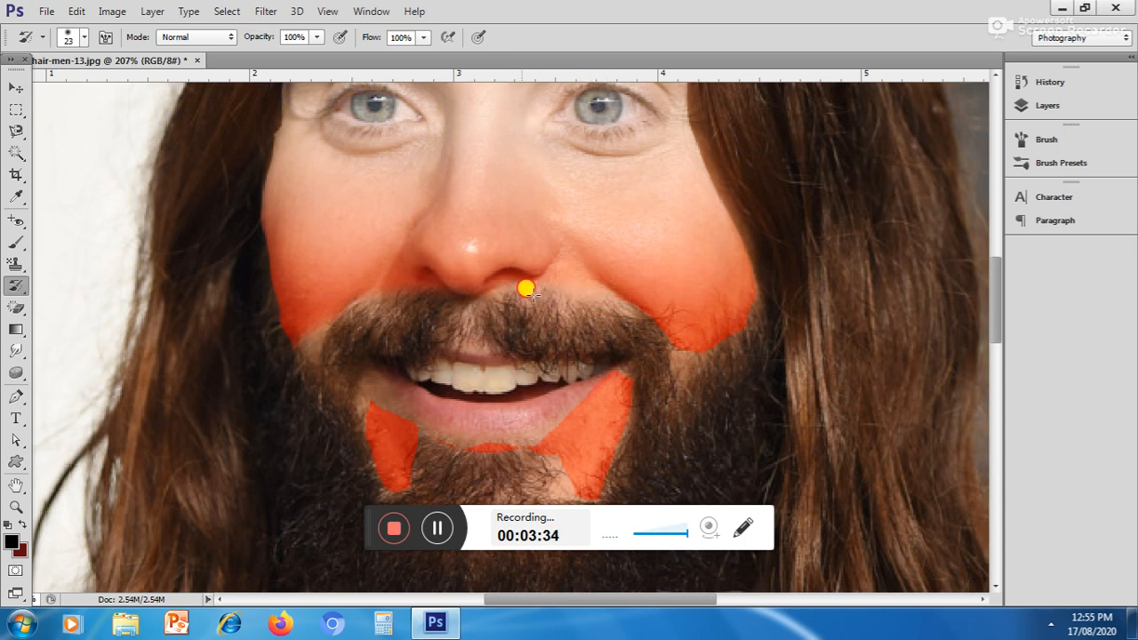
mouse_move(603, 365)
left_mouse_down()
mouse_move(552, 435)
mouse_move(518, 445)
mouse_move(456, 449)
mouse_move(368, 402)
left_mouse_up()
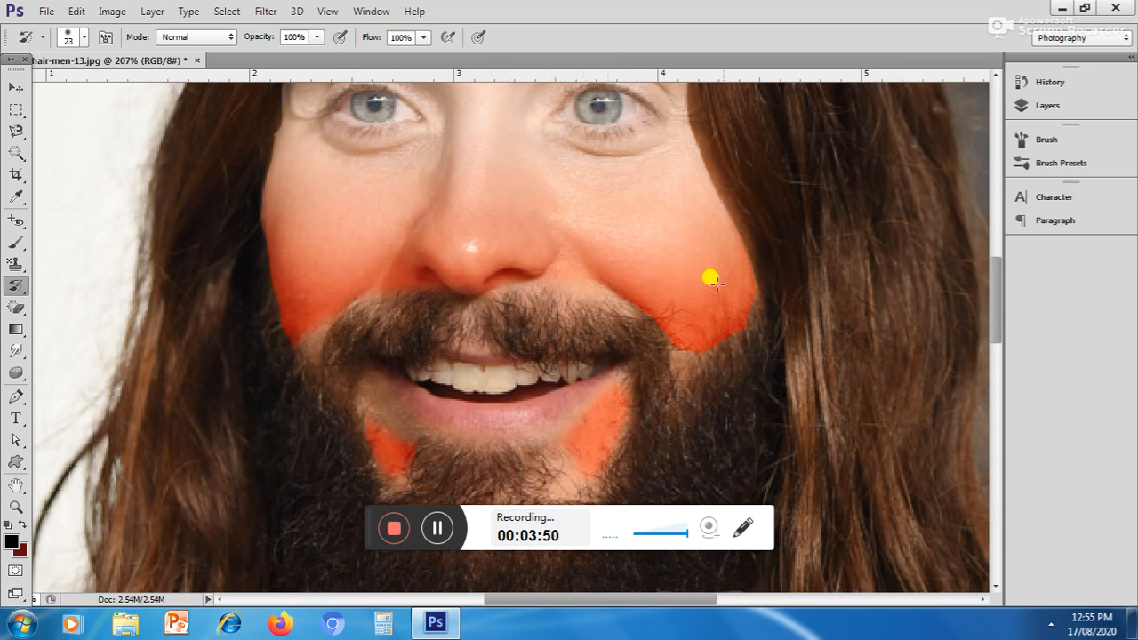
mouse_move(660, 343)
left_mouse_down()
mouse_move(738, 323)
mouse_move(752, 293)
mouse_move(709, 341)
left_mouse_up()
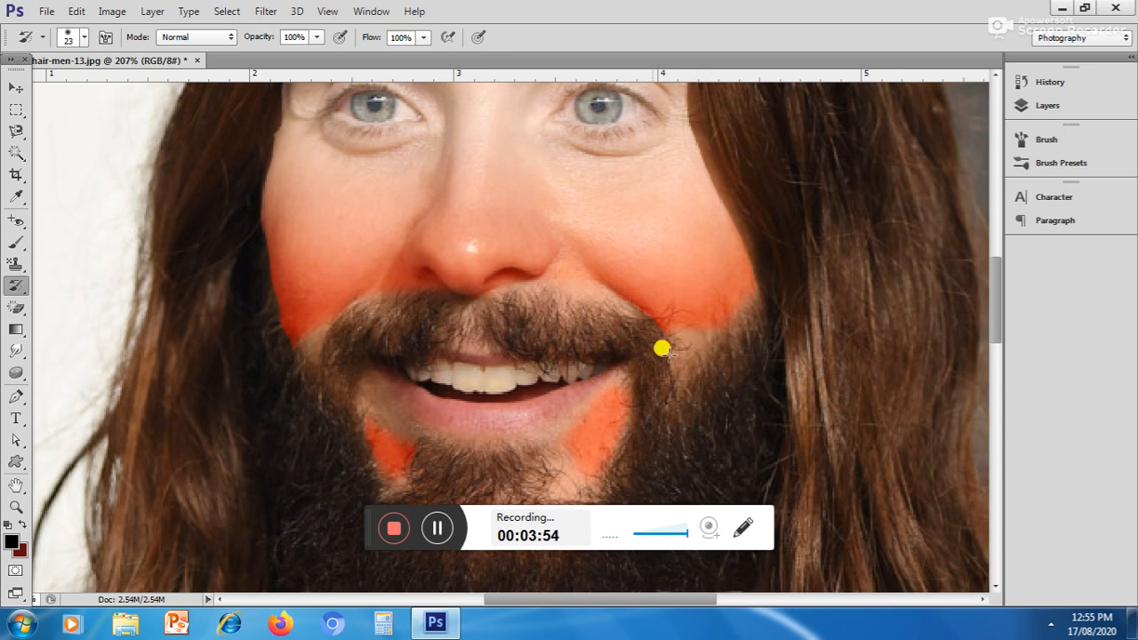
left_click_drag(347, 311, 293, 337)
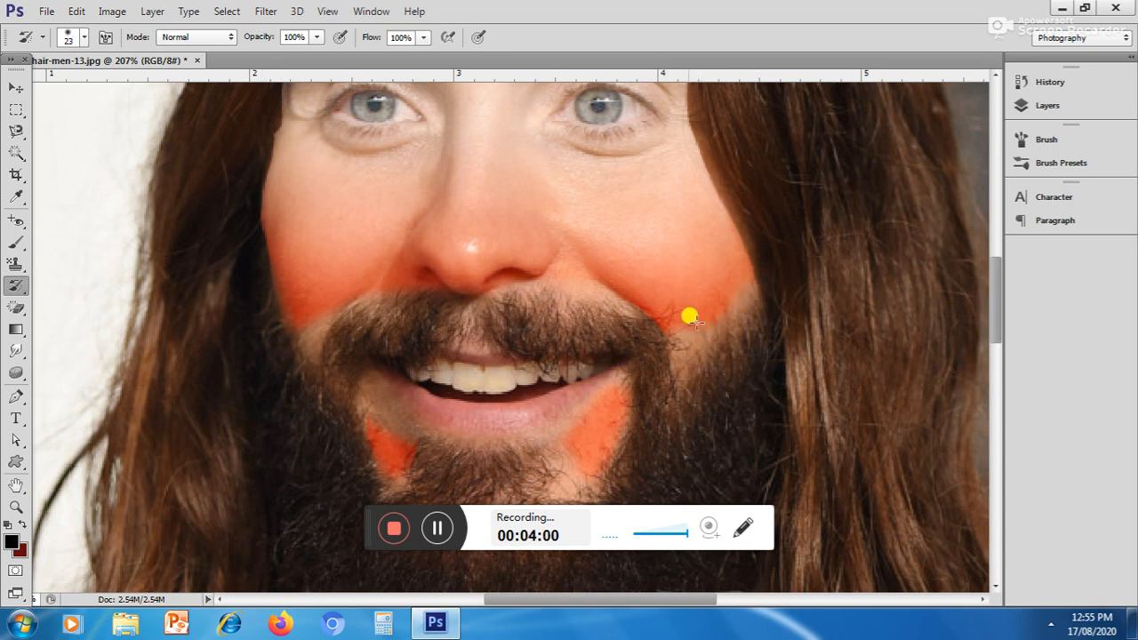
key("ctrl+0")
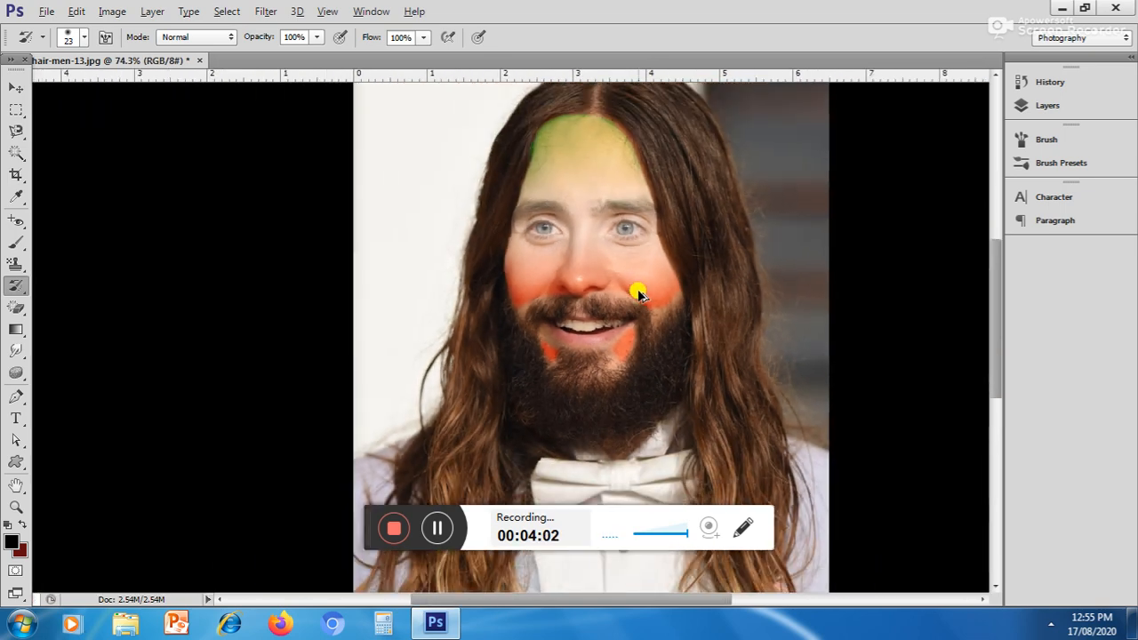
scroll(618, 170, "up", 2)
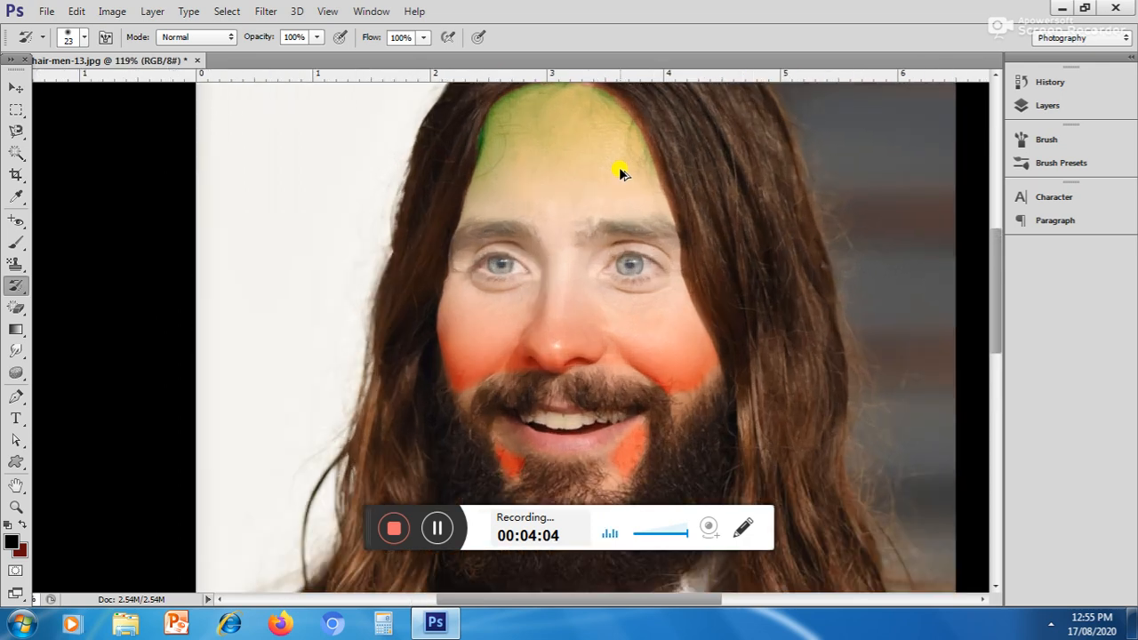
Create a new white 12.27 x 8.69 in document at 300 pixels/inch and set the Gradient tool's mode to Normal.
left_click_drag(16, 329, 58, 328)
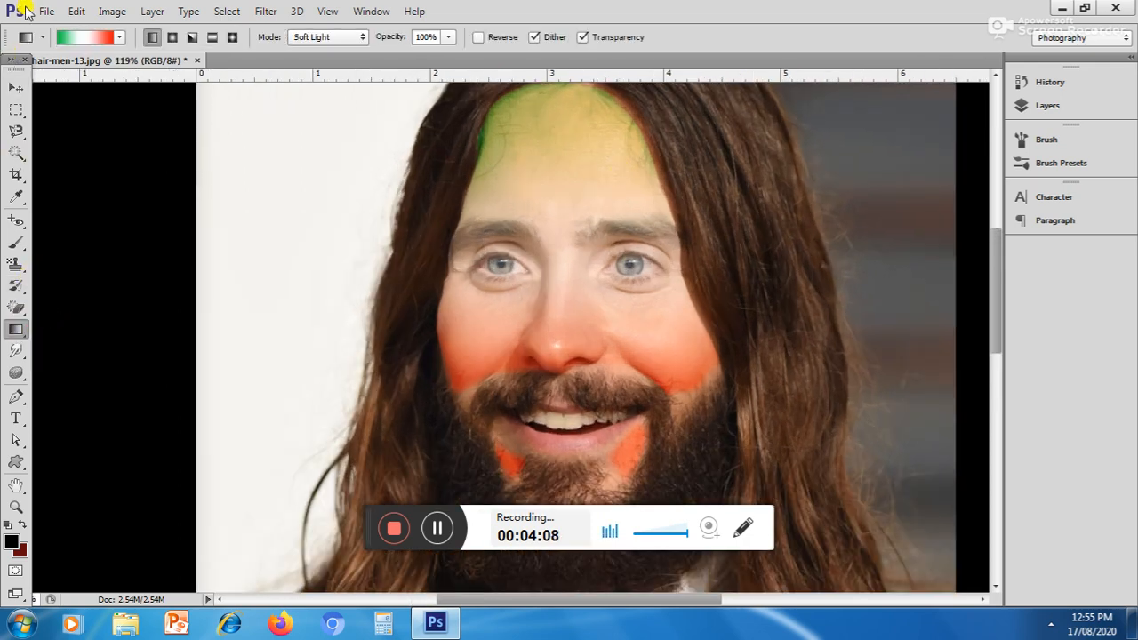
left_click(47, 11)
left_click(47, 11)
key("ctrl+n")
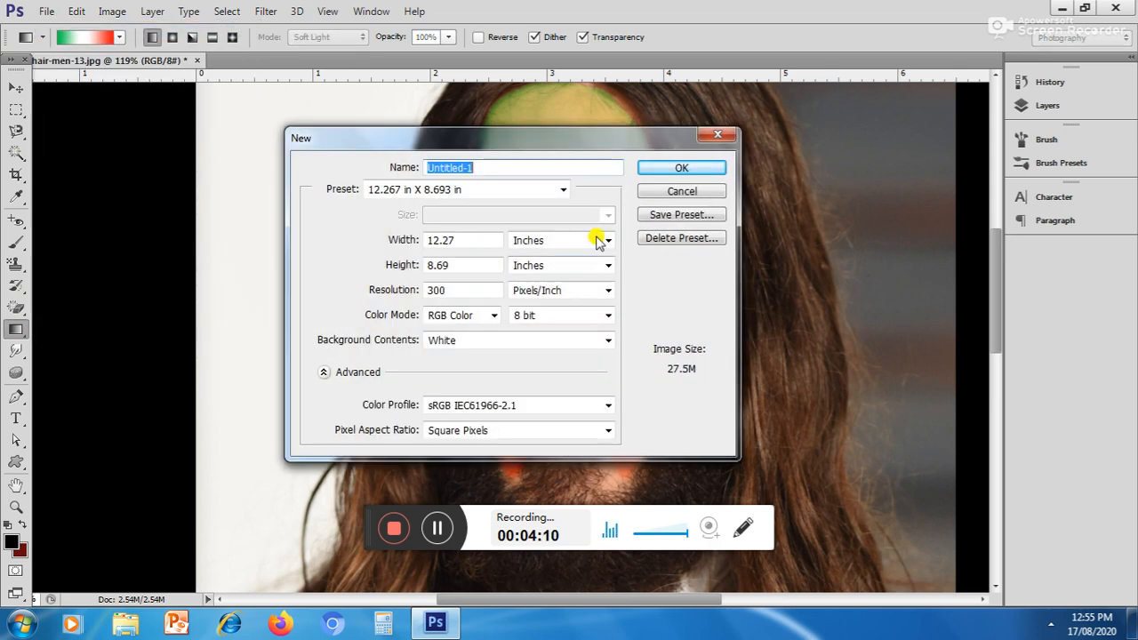
left_click(713, 168)
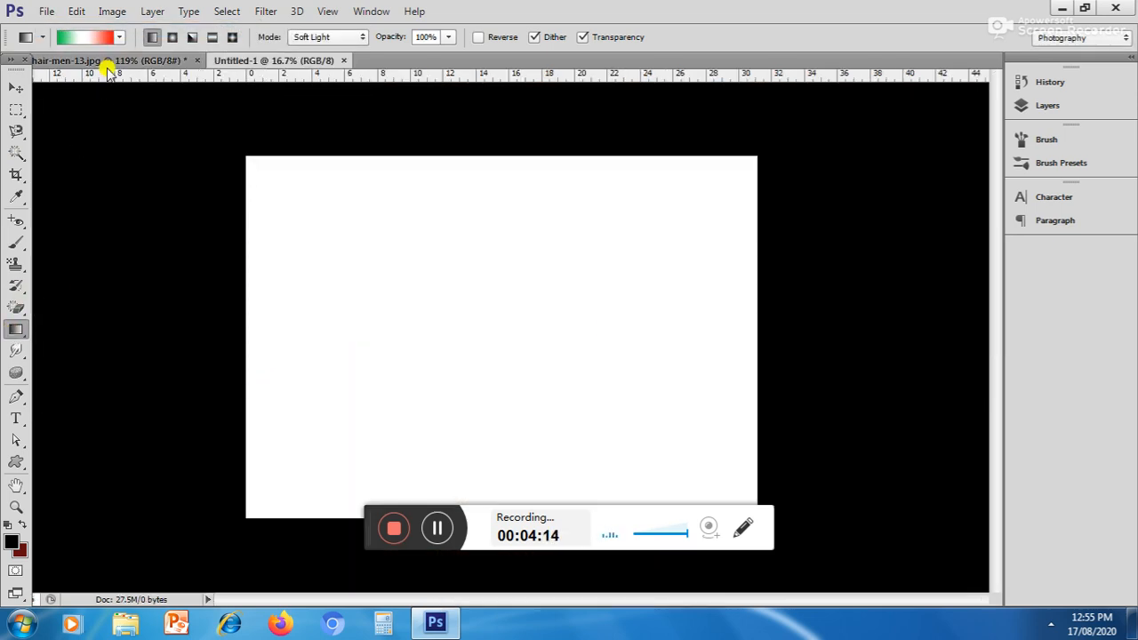
left_click(325, 38)
left_click(326, 56)
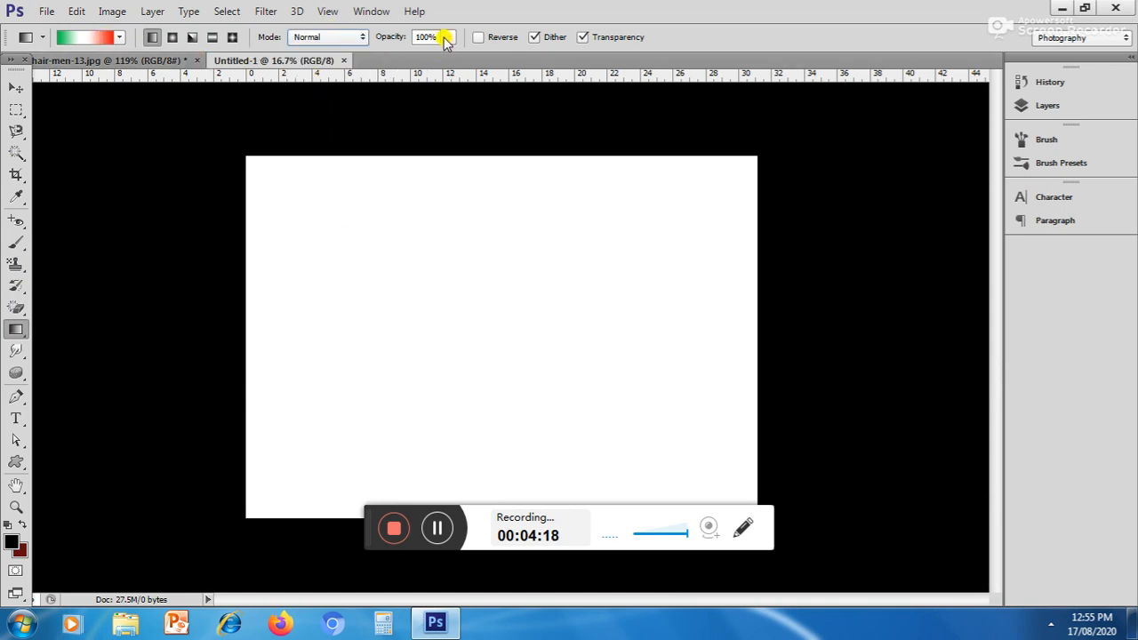
Try a diagonal linear and a radial green-white-red gradient on the blank canvas, undoing each one.
left_click_drag(253, 486, 676, 164)
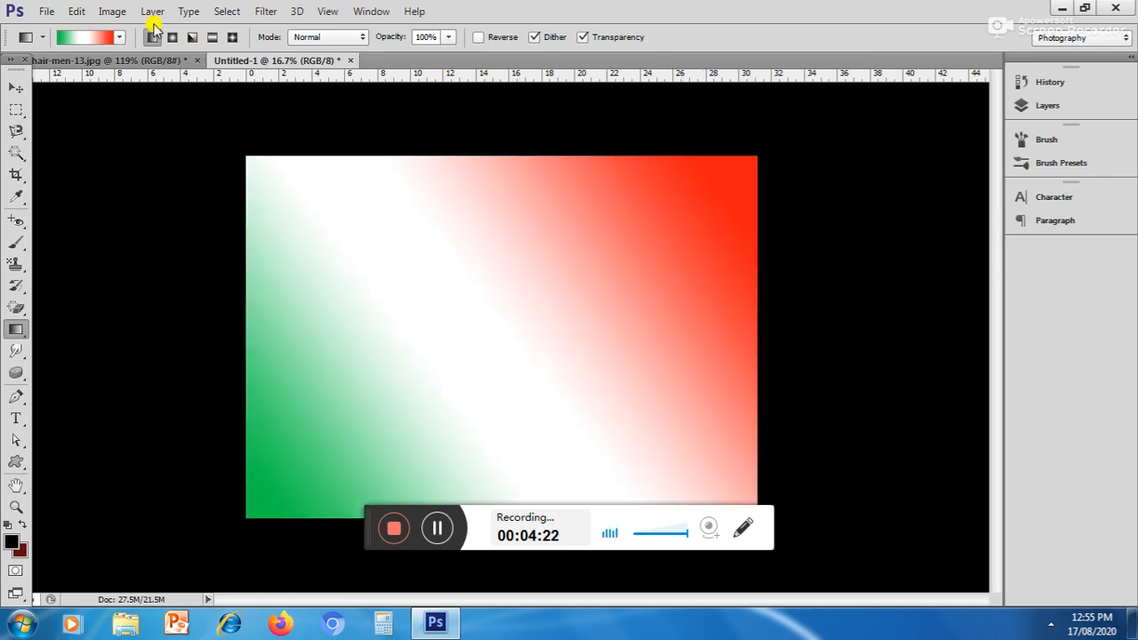
key("ctrl+z")
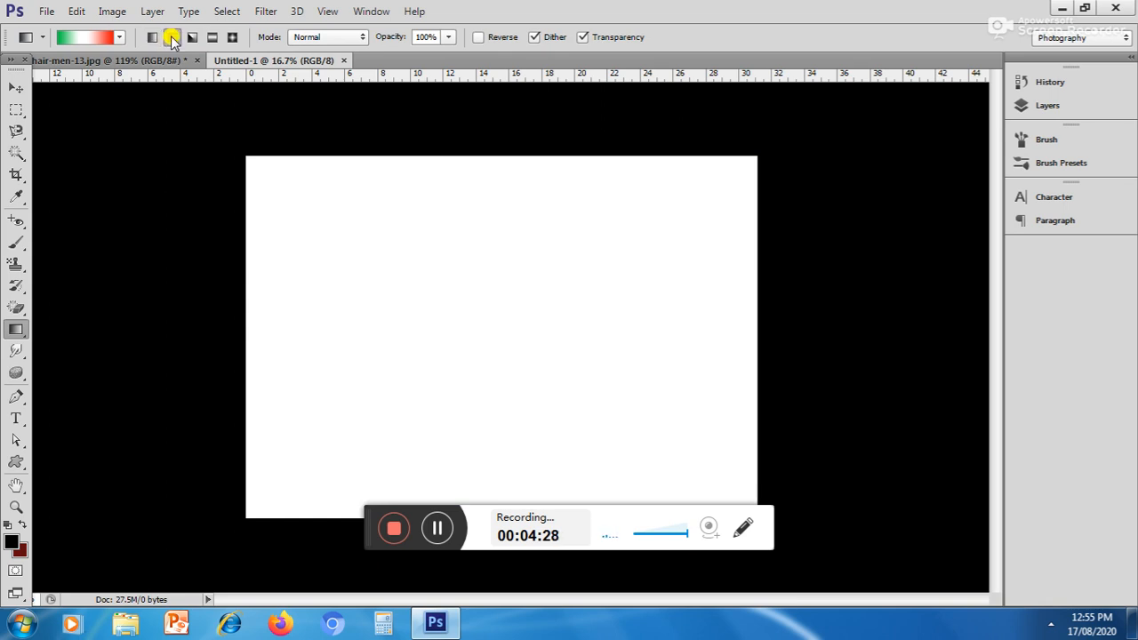
left_click_drag(283, 401, 558, 253)
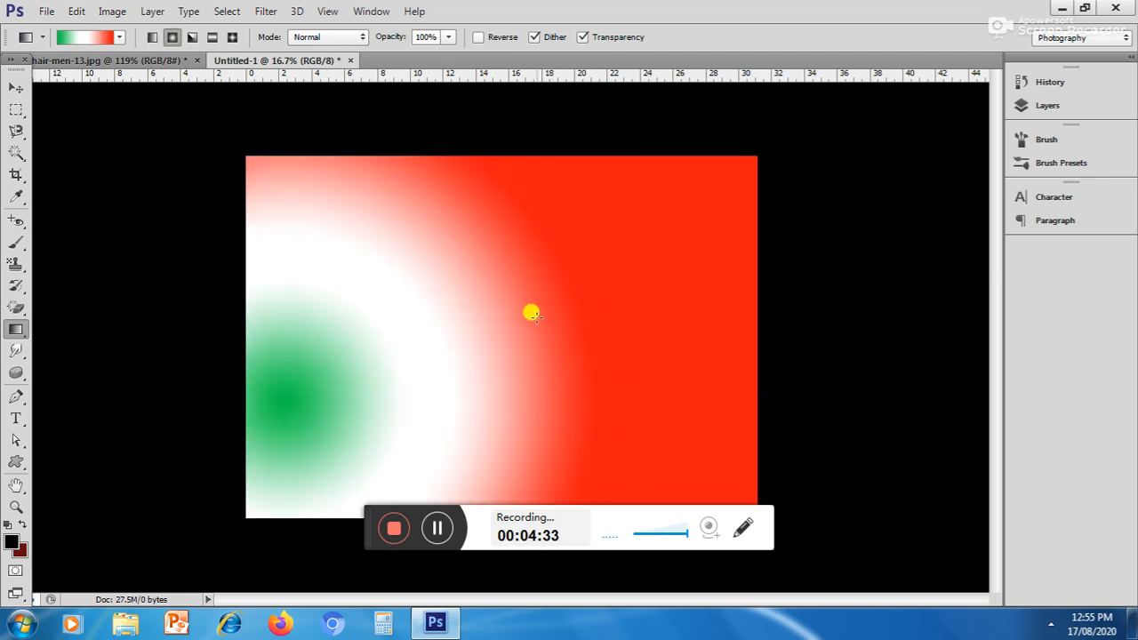
key("ctrl+z")
Try an angle and a reflected green-white-red gradient across the blank canvas, undoing each one.
left_click(192, 37)
left_click_drag(305, 335, 554, 226)
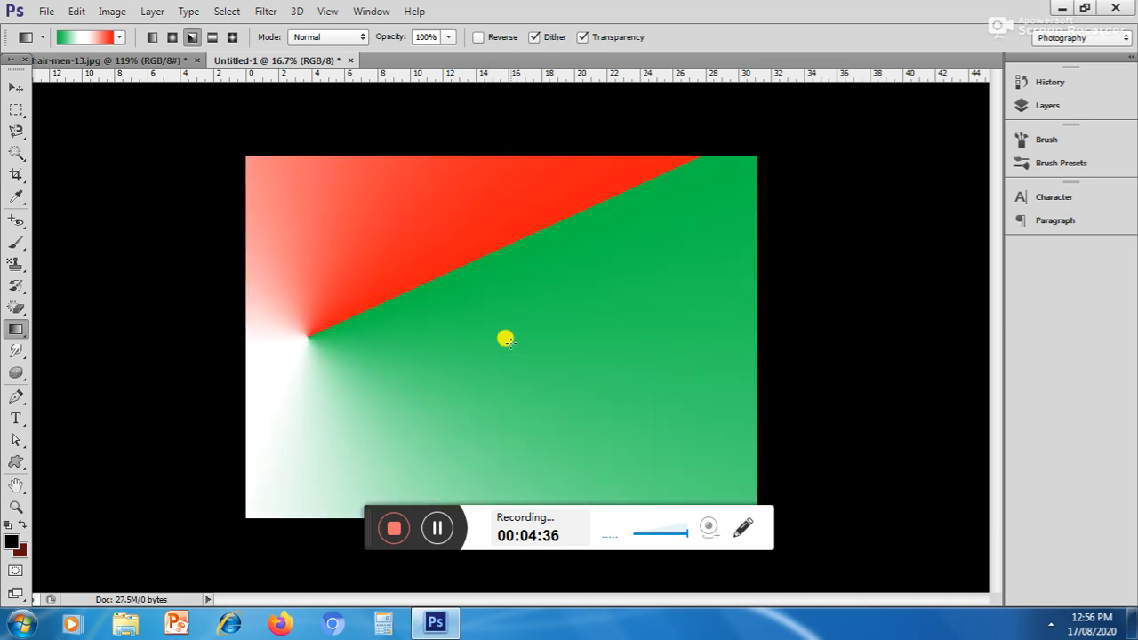
key("ctrl+z")
left_click(212, 37)
left_click_drag(327, 304, 665, 289)
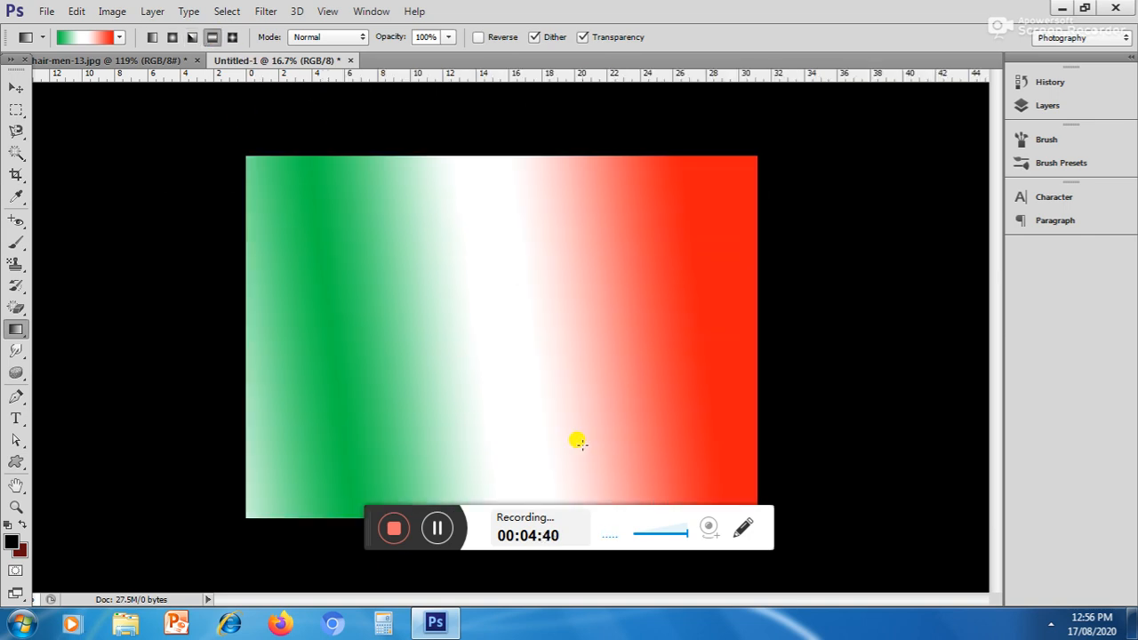
key("ctrl+z")
Try a diamond green-white-red gradient on the blank canvas and undo it.
left_click(234, 38)
left_click_drag(340, 282, 638, 276)
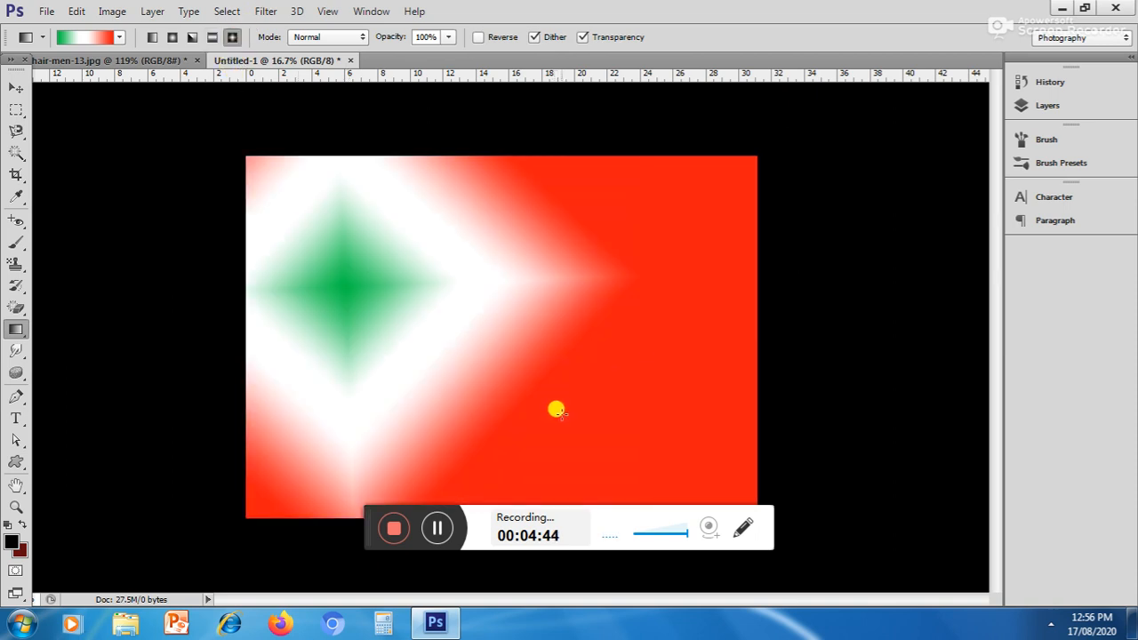
key("ctrl+z")
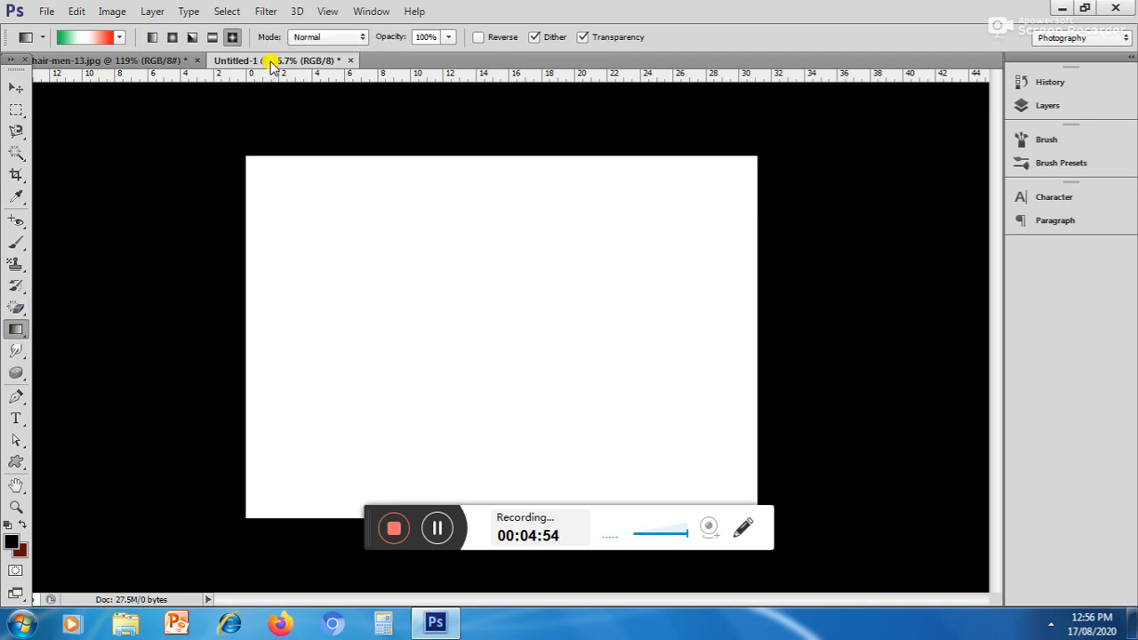
Return to the hair-men-13.jpg portrait and look through the Gradient tool group, keeping the Gradient tool.
left_click(148, 58)
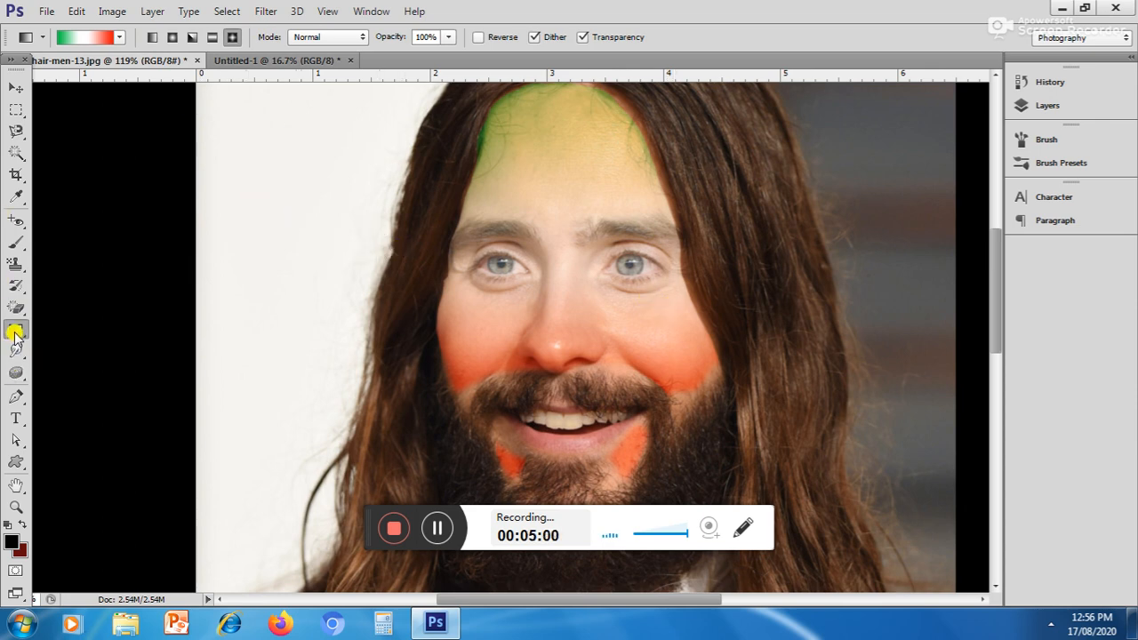
left_click_drag(15, 334, 95, 366)
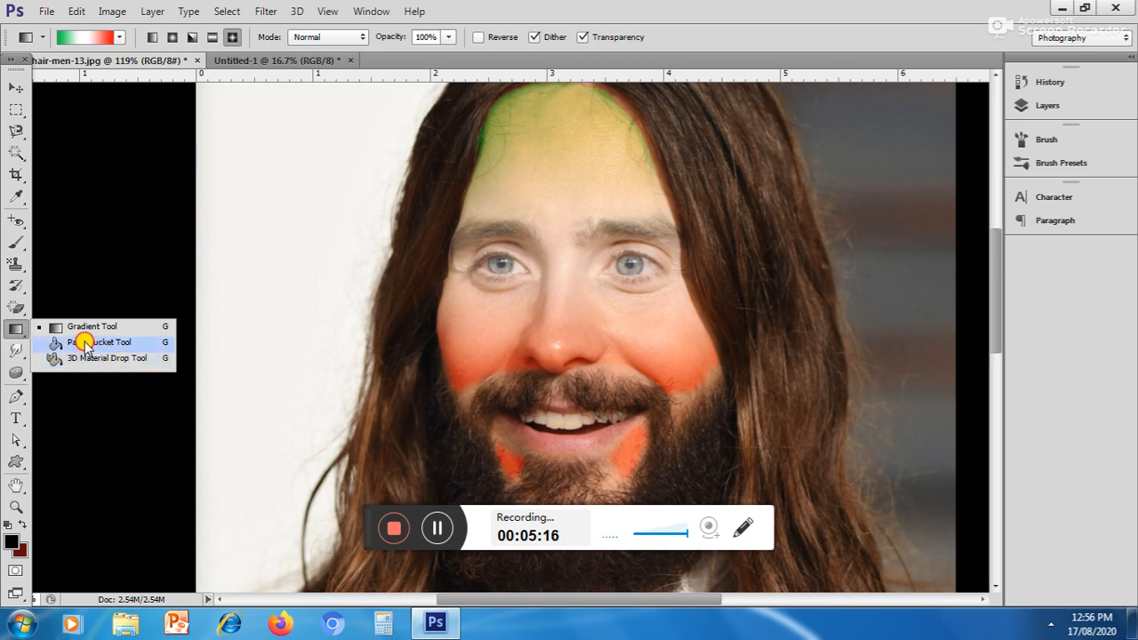
left_click(81, 329)
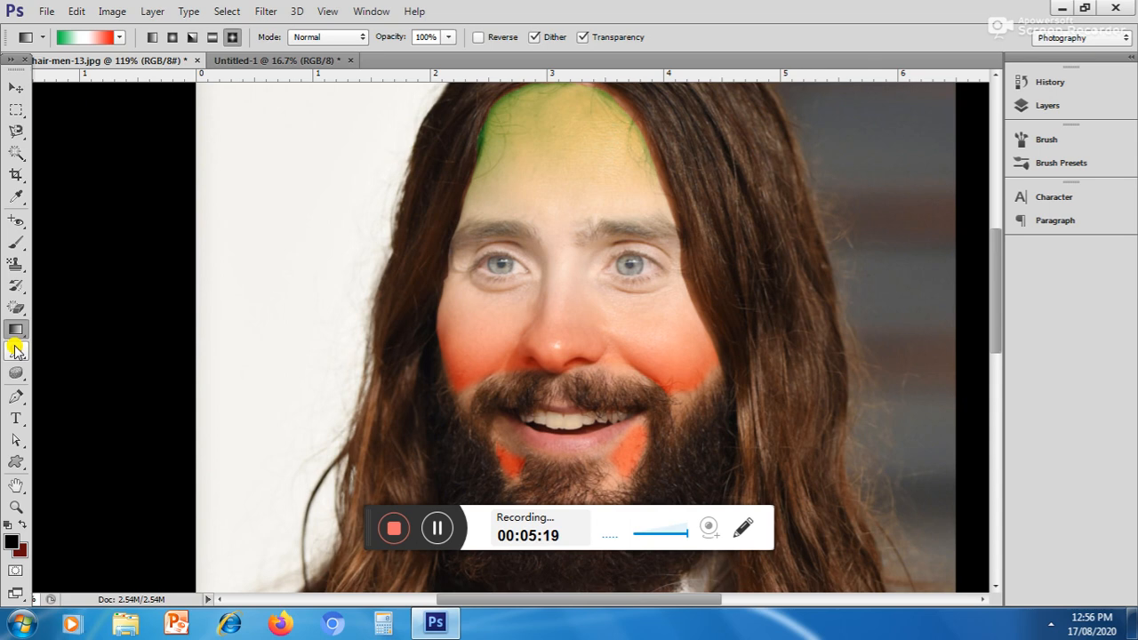
Choose the Smudge tool with the 59 px spatter brush tip and reduce its size to 53 px.
left_click(16, 352)
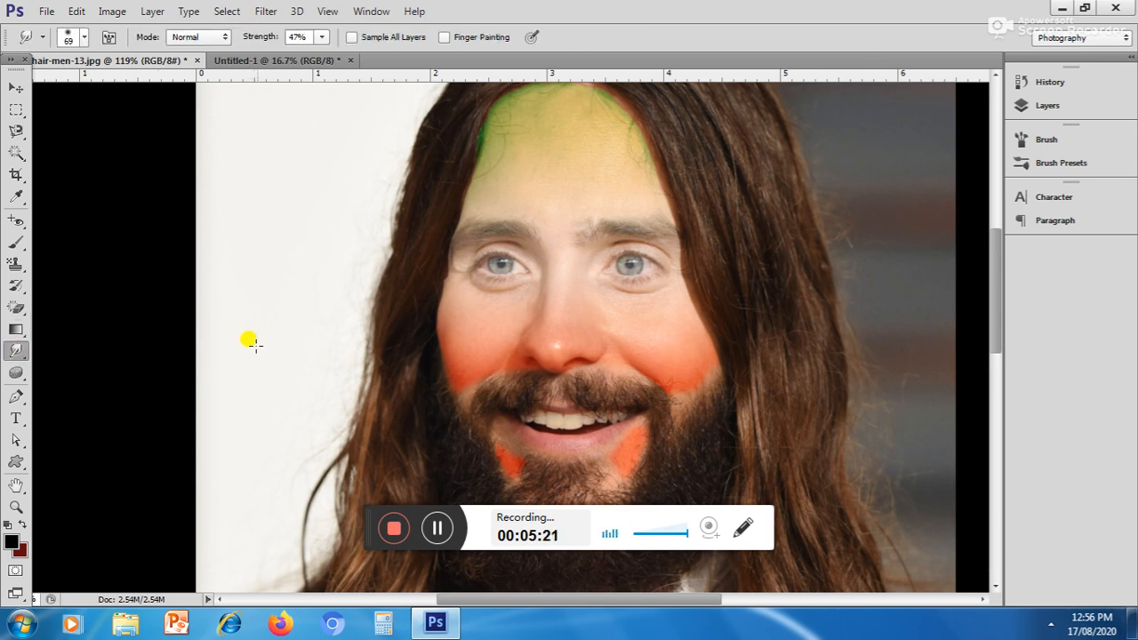
right_click(284, 313)
left_click_drag(351, 356, 373, 351)
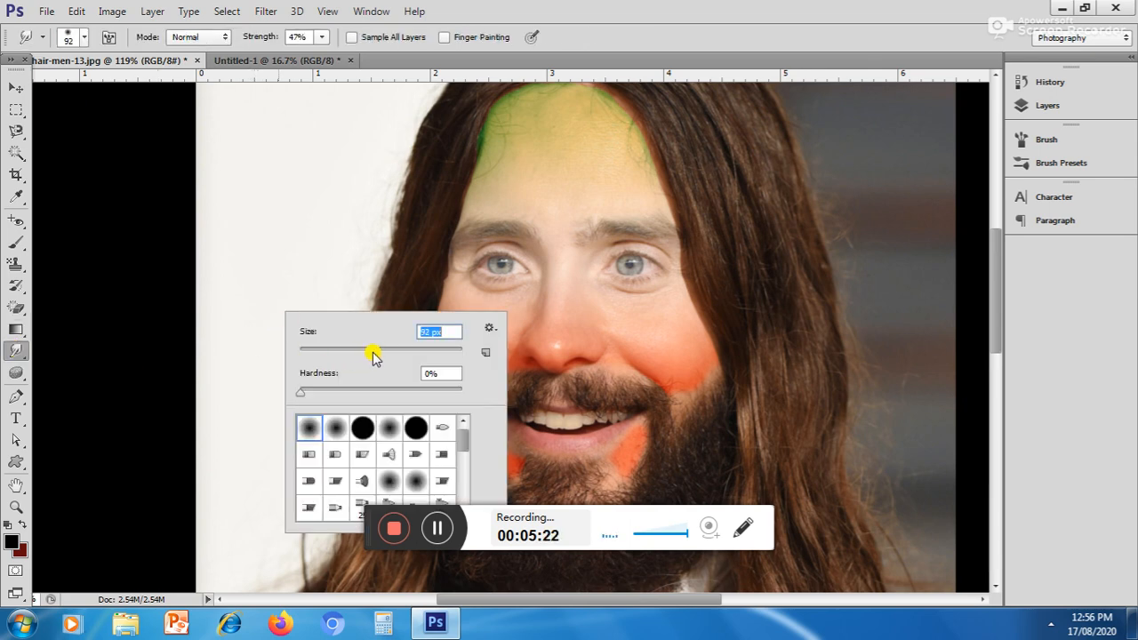
mouse_move(463, 438)
left_mouse_down()
mouse_move(465, 457)
mouse_move(468, 426)
mouse_move(466, 477)
left_mouse_up()
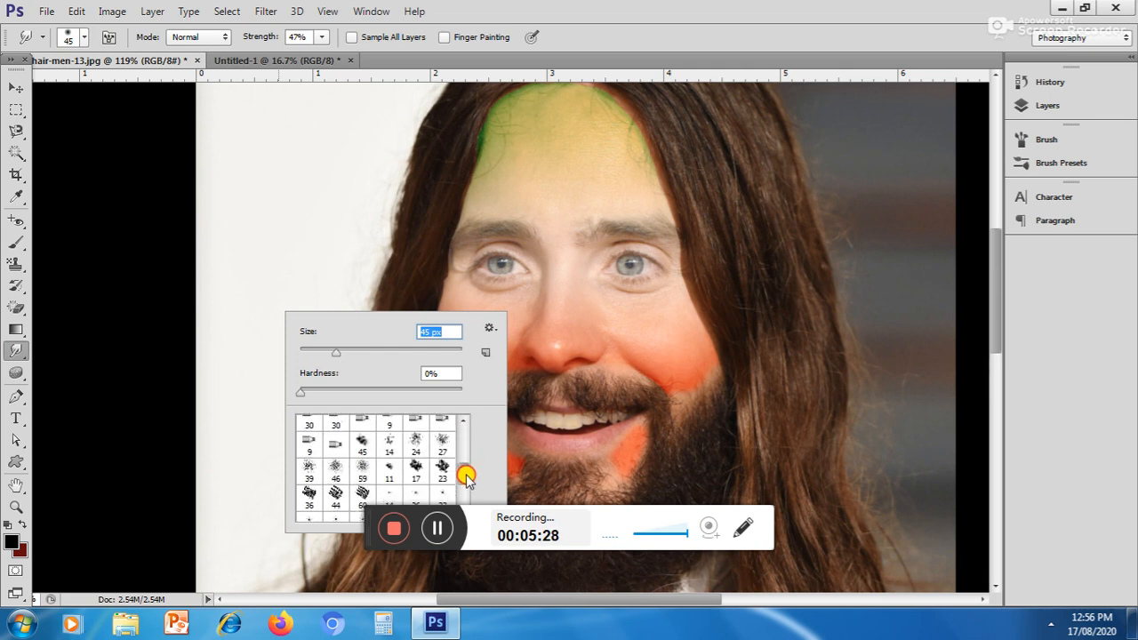
left_click(362, 466)
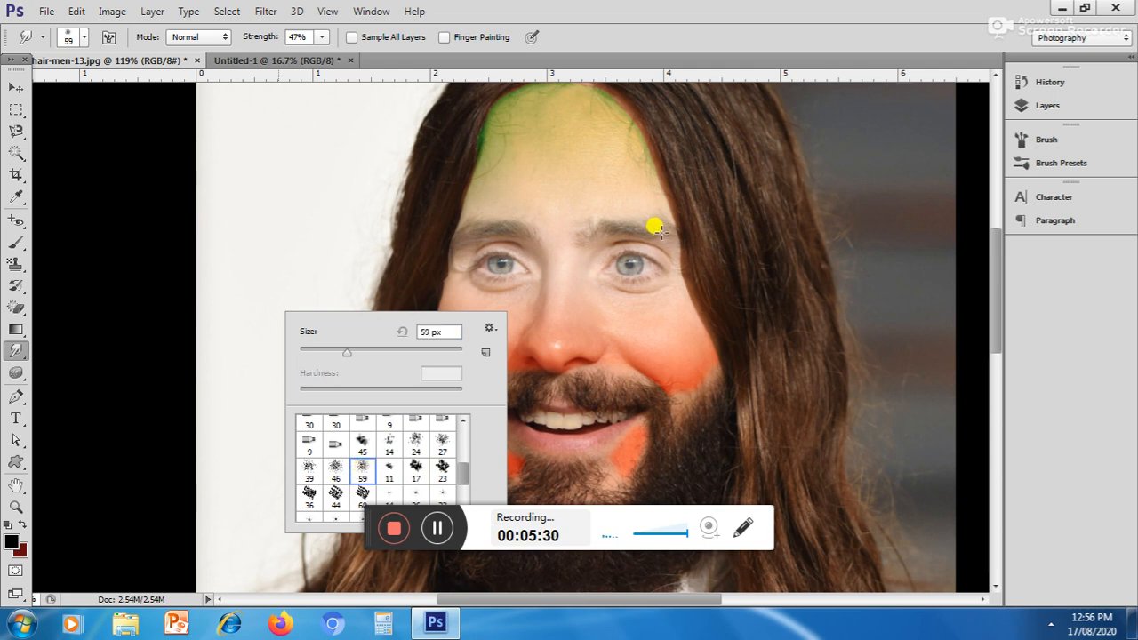
right_click(770, 190)
left_click_drag(842, 235, 837, 240)
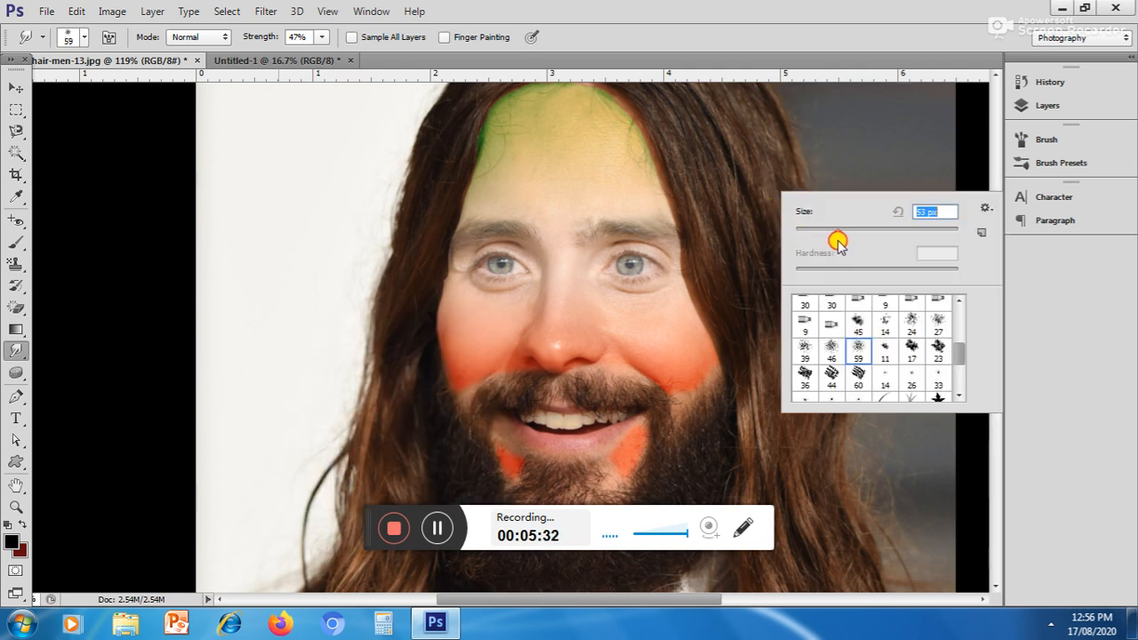
key("Return")
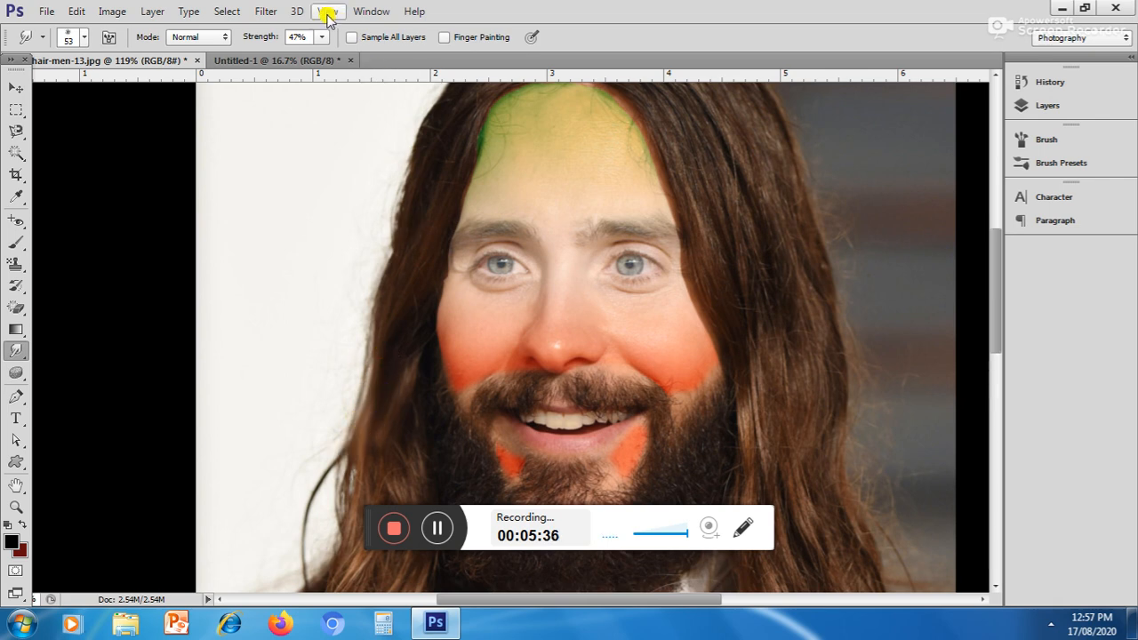
Set the smudge strength to 100% and smudge the hair's left edge outward over the white background.
left_click(322, 37)
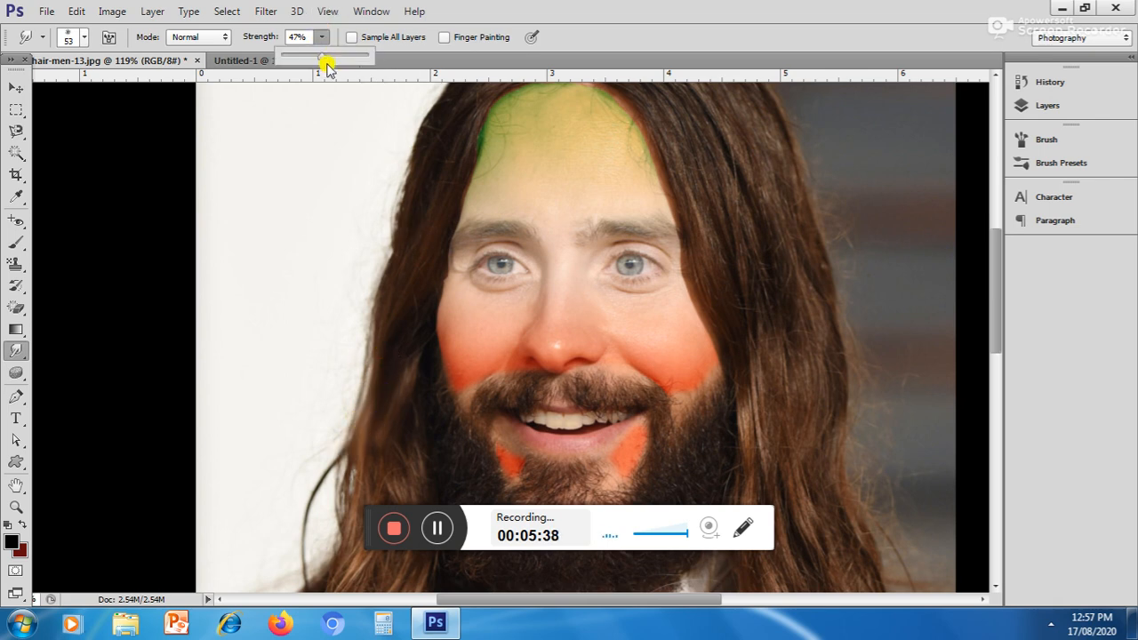
left_click_drag(351, 59, 390, 60)
mouse_move(392, 327)
left_mouse_down()
mouse_move(312, 521)
mouse_move(315, 539)
mouse_move(305, 523)
left_mouse_up()
left_click_drag(368, 401, 322, 482)
left_click_drag(393, 279, 332, 384)
left_click_drag(393, 240, 353, 281)
left_click_drag(407, 187, 337, 332)
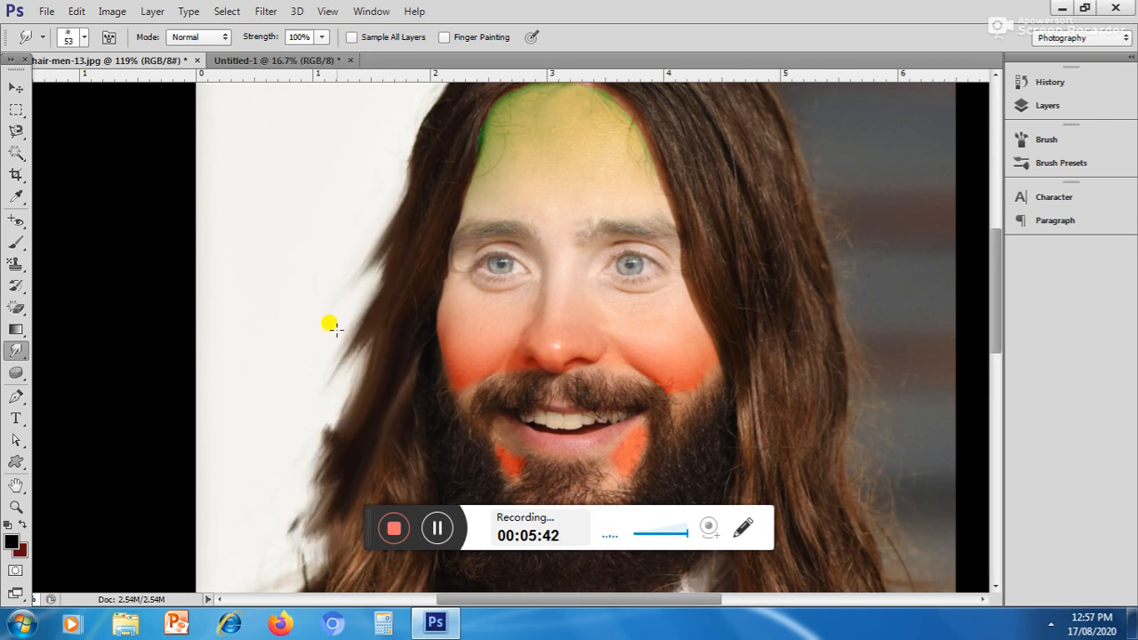
left_click_drag(402, 165, 353, 322)
Undo the full-strength smudge strokes along the hair's left edge.
key("ctrl+alt+z")
key("ctrl+alt+z")
key("ctrl+alt+z")
key("ctrl+alt+z")
key("ctrl+alt+z")
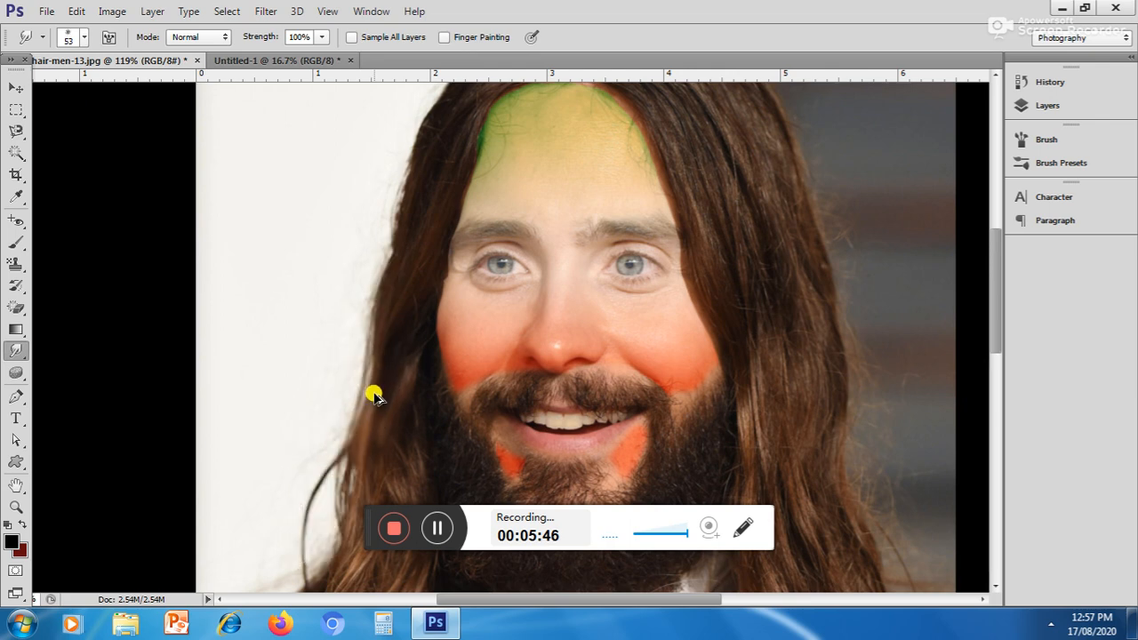
Set the smudge strength to 45% and smudge the hair's left edge outward and down over the white background.
left_click_drag(323, 39, 275, 83)
mouse_move(409, 160)
left_mouse_down()
mouse_move(368, 246)
mouse_move(371, 285)
mouse_move(310, 430)
left_mouse_up()
left_click_drag(367, 341, 217, 548)
left_click_drag(351, 398, 304, 530)
left_click_drag(345, 453, 288, 569)
left_click_drag(333, 471, 265, 590)
left_click_drag(419, 120, 339, 233)
left_click_drag(413, 169, 297, 275)
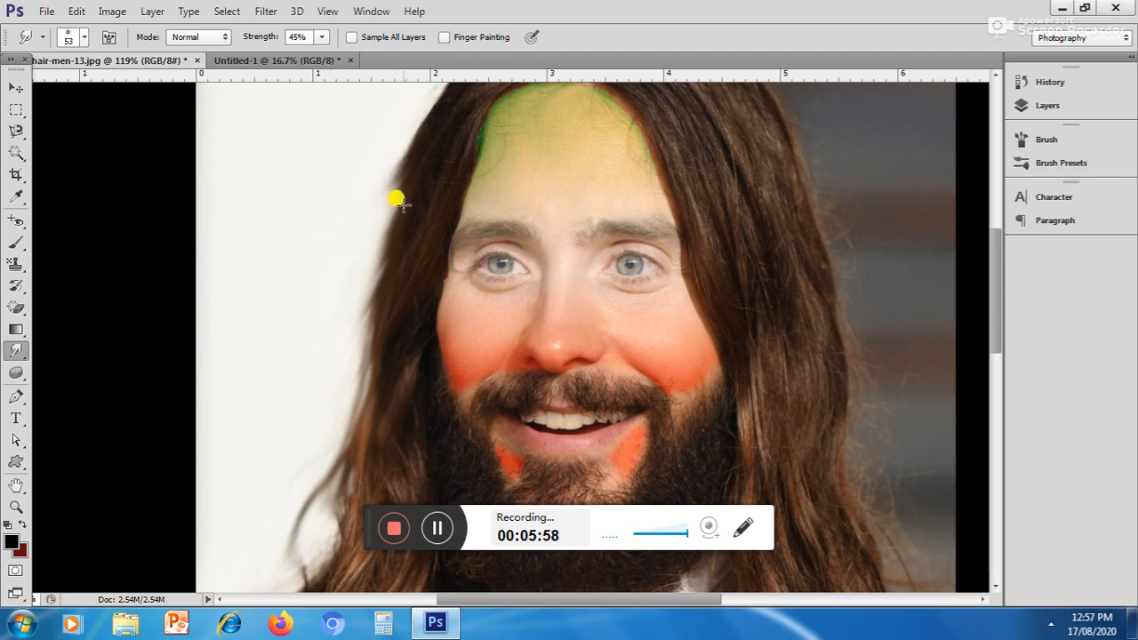
Smudge the hair's left edge and the hairline around the forehead and both cheeks with the 45% smudge brush.
left_click_drag(403, 205, 232, 325)
left_click_drag(389, 246, 337, 366)
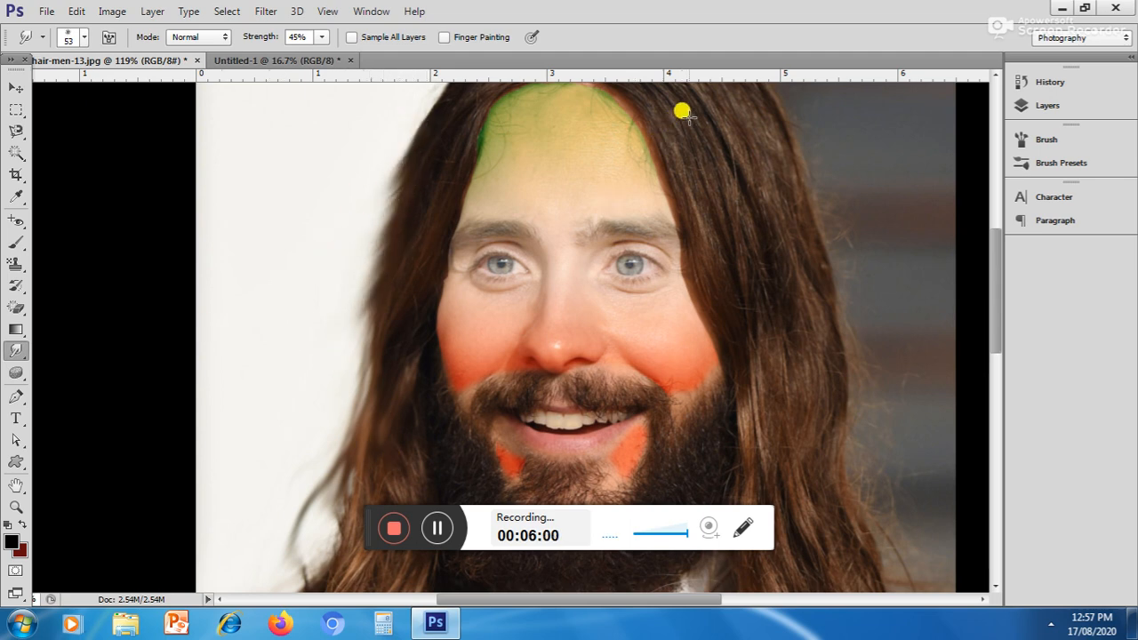
left_click_drag(658, 116, 677, 192)
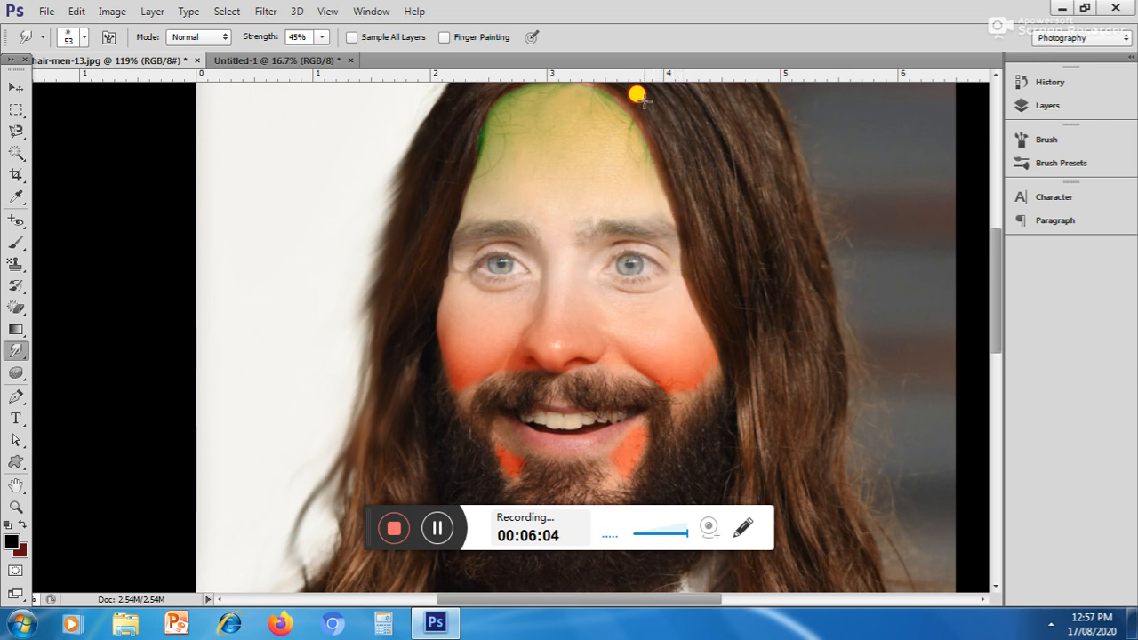
left_click_drag(636, 95, 656, 182)
left_click_drag(638, 118, 665, 165)
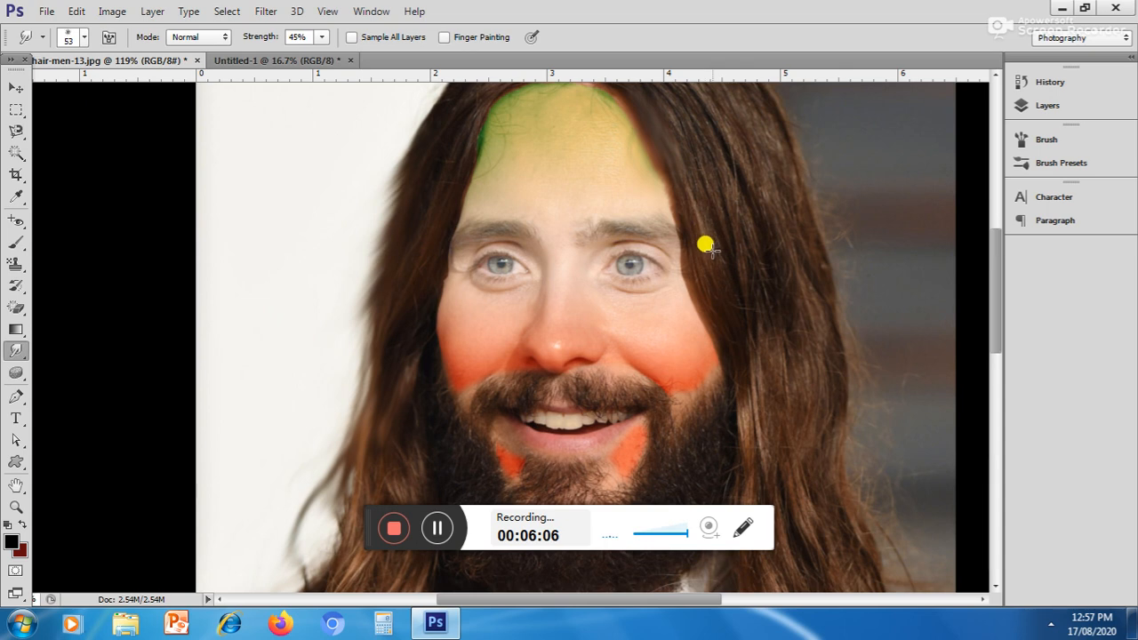
mouse_move(714, 314)
left_mouse_down()
mouse_move(710, 351)
mouse_move(721, 333)
mouse_move(699, 367)
mouse_move(738, 351)
mouse_move(714, 381)
left_mouse_up()
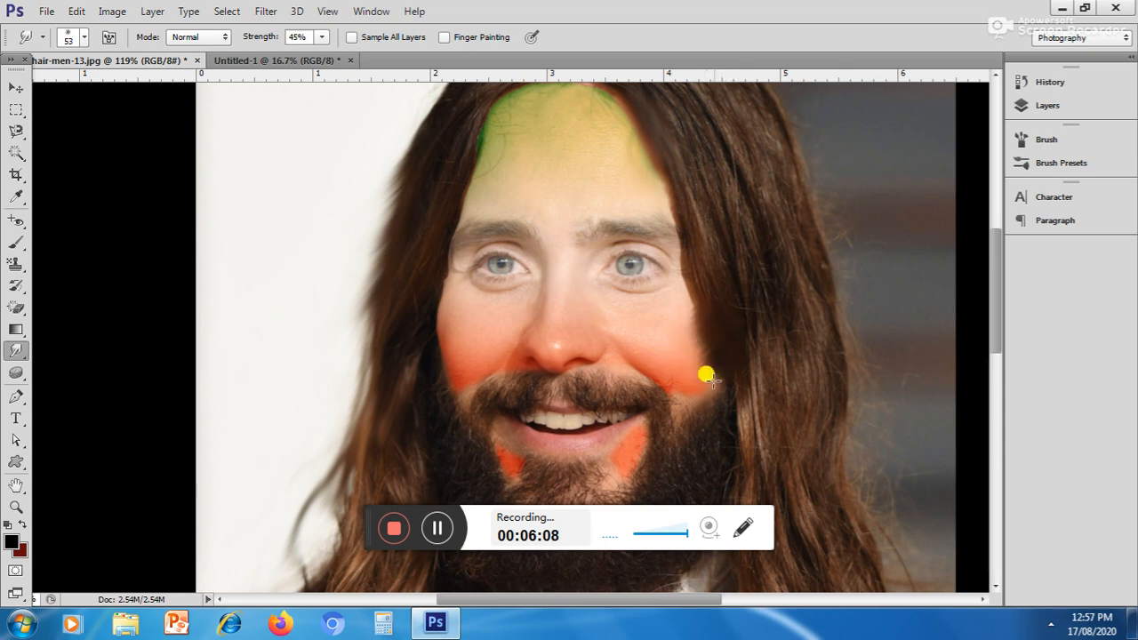
mouse_move(694, 270)
left_mouse_down()
mouse_move(671, 313)
mouse_move(689, 231)
mouse_move(661, 227)
mouse_move(671, 195)
mouse_move(653, 169)
mouse_move(657, 153)
mouse_move(635, 153)
mouse_move(642, 130)
mouse_move(650, 136)
mouse_move(614, 149)
mouse_move(630, 114)
mouse_move(596, 121)
mouse_move(604, 94)
mouse_move(603, 114)
mouse_move(554, 158)
mouse_move(478, 111)
mouse_move(491, 99)
mouse_move(545, 113)
mouse_move(484, 105)
mouse_move(512, 127)
mouse_move(472, 122)
mouse_move(491, 136)
mouse_move(475, 162)
mouse_move(491, 185)
mouse_move(464, 181)
mouse_move(482, 212)
mouse_move(448, 301)
mouse_move(443, 287)
mouse_move(453, 303)
mouse_move(436, 305)
mouse_move(459, 333)
mouse_move(442, 333)
mouse_move(458, 344)
mouse_move(442, 349)
mouse_move(454, 394)
left_mouse_up()
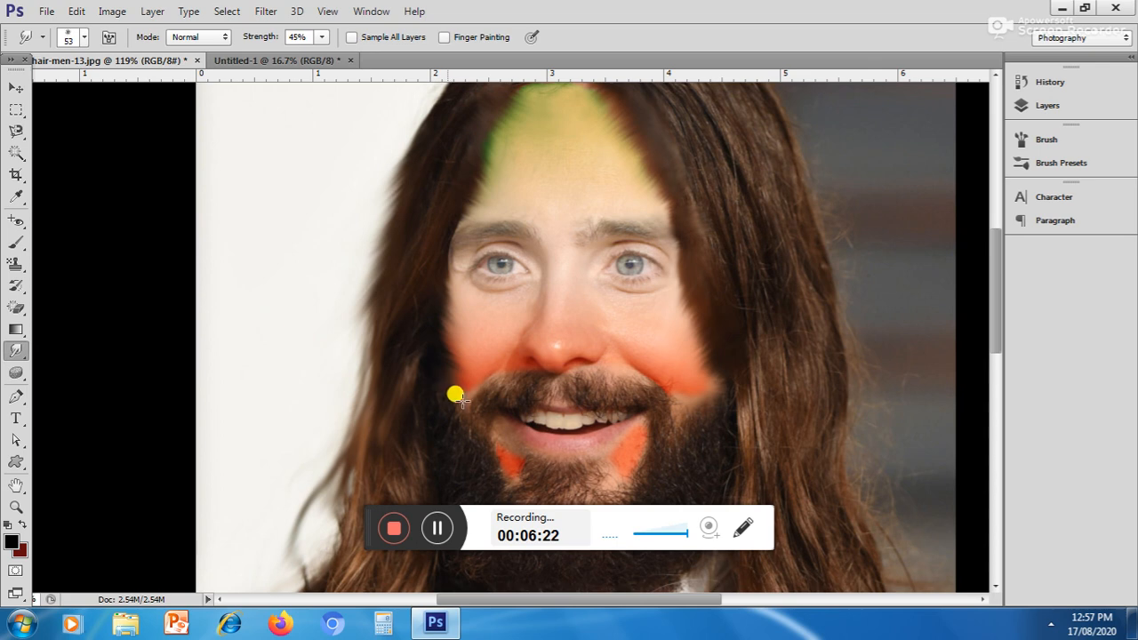
mouse_move(632, 453)
left_mouse_down()
mouse_move(682, 424)
mouse_move(684, 380)
mouse_move(726, 393)
mouse_move(705, 360)
mouse_move(718, 381)
mouse_move(651, 380)
mouse_move(750, 401)
mouse_move(727, 385)
mouse_move(717, 345)
mouse_move(688, 347)
mouse_move(706, 329)
mouse_move(687, 317)
mouse_move(693, 282)
left_mouse_up()
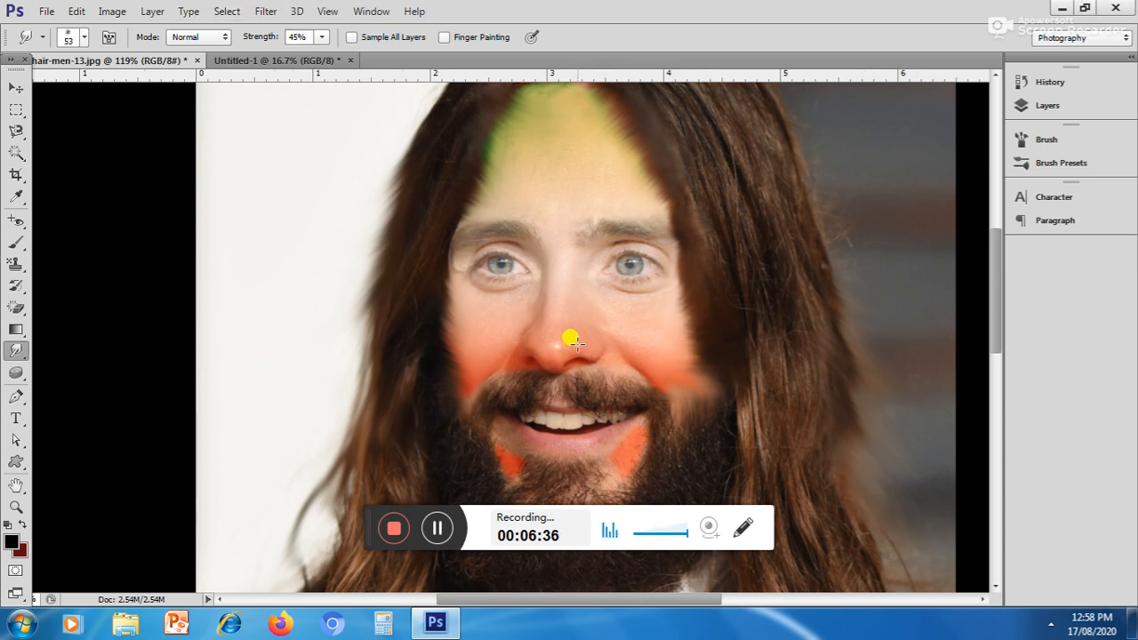
Undo a trial smudge stroke across the nose and smudge both eyebrows.
mouse_move(555, 342)
left_mouse_down()
mouse_move(529, 343)
mouse_move(544, 311)
mouse_move(551, 329)
mouse_move(523, 339)
mouse_move(499, 292)
left_mouse_up()
key("ctrl+z")
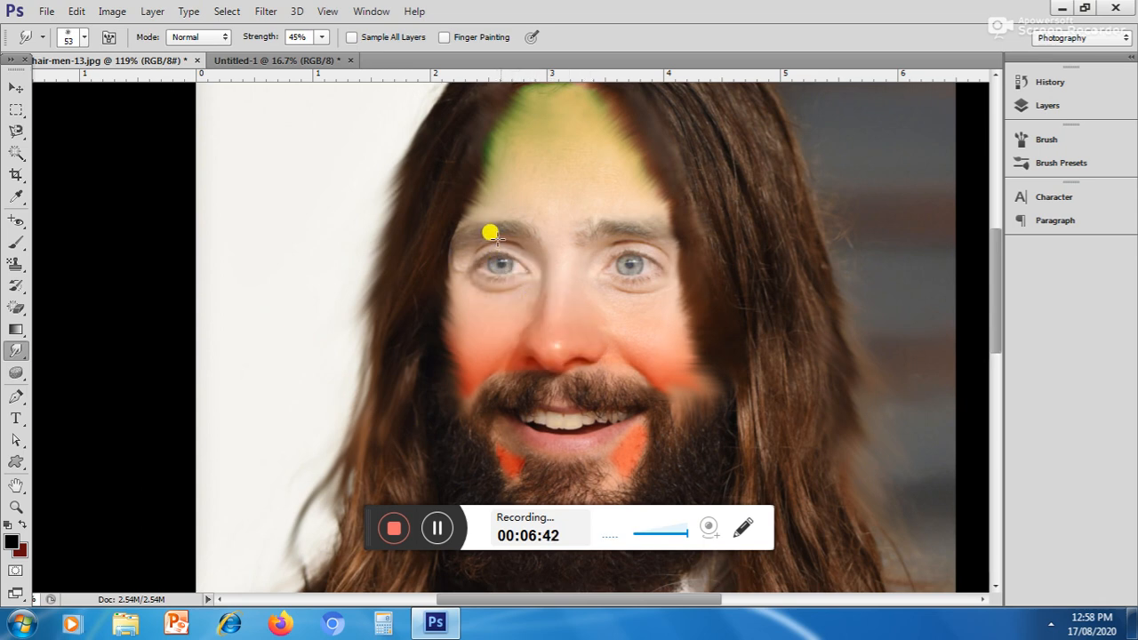
mouse_move(507, 223)
left_mouse_down()
mouse_move(476, 204)
mouse_move(491, 232)
mouse_move(464, 207)
mouse_move(535, 232)
mouse_move(595, 228)
mouse_move(618, 203)
mouse_move(616, 223)
mouse_move(650, 221)
left_mouse_up()
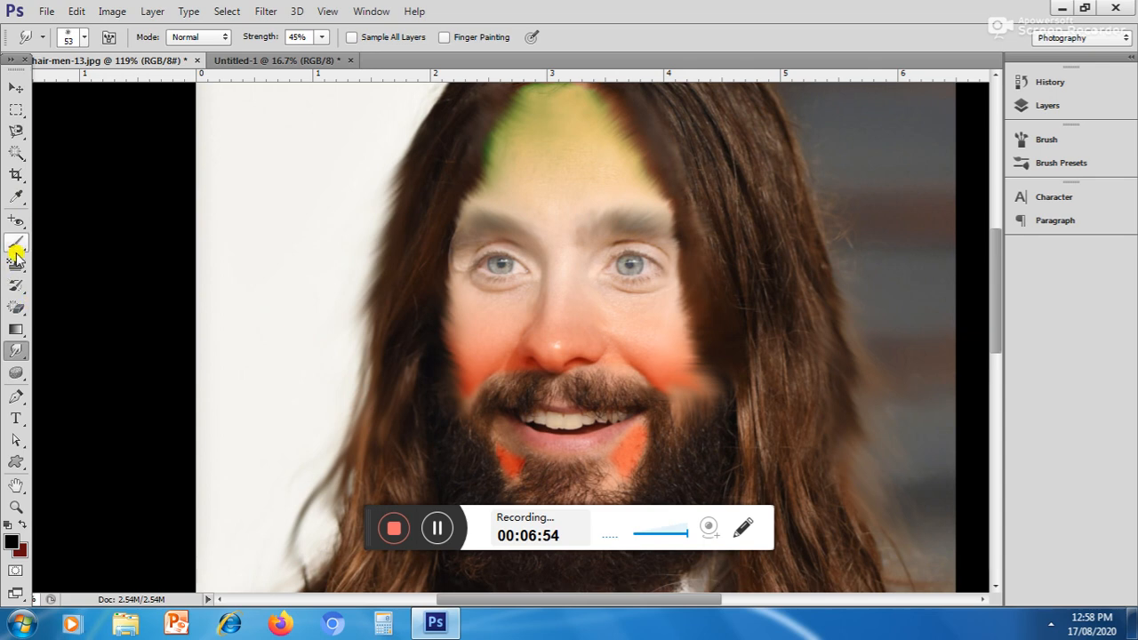
Try blurring both eyes with the Blur tool and a 189 px brush, and undo the strokes.
left_click(16, 352)
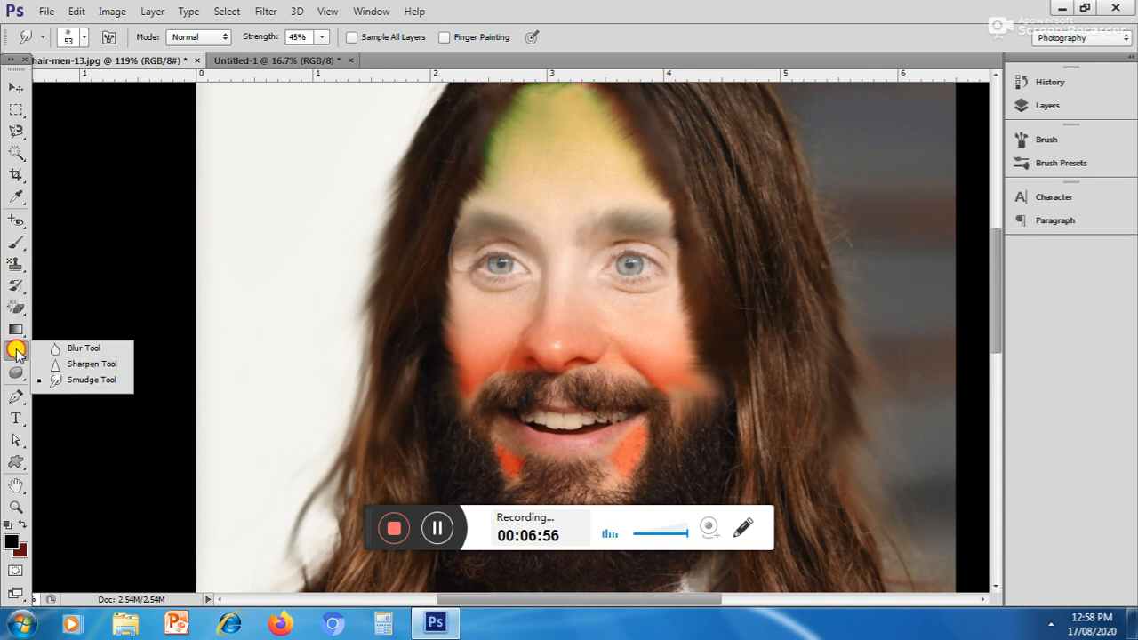
left_click(73, 354)
right_click(546, 286)
left_click_drag(599, 319, 673, 327)
left_click_drag(734, 434, 740, 406)
left_click(584, 399)
left_click_drag(665, 328, 687, 322)
mouse_move(497, 270)
left_mouse_down()
mouse_move(500, 286)
mouse_move(491, 277)
mouse_move(527, 269)
left_mouse_up()
left_click_drag(638, 274, 622, 249)
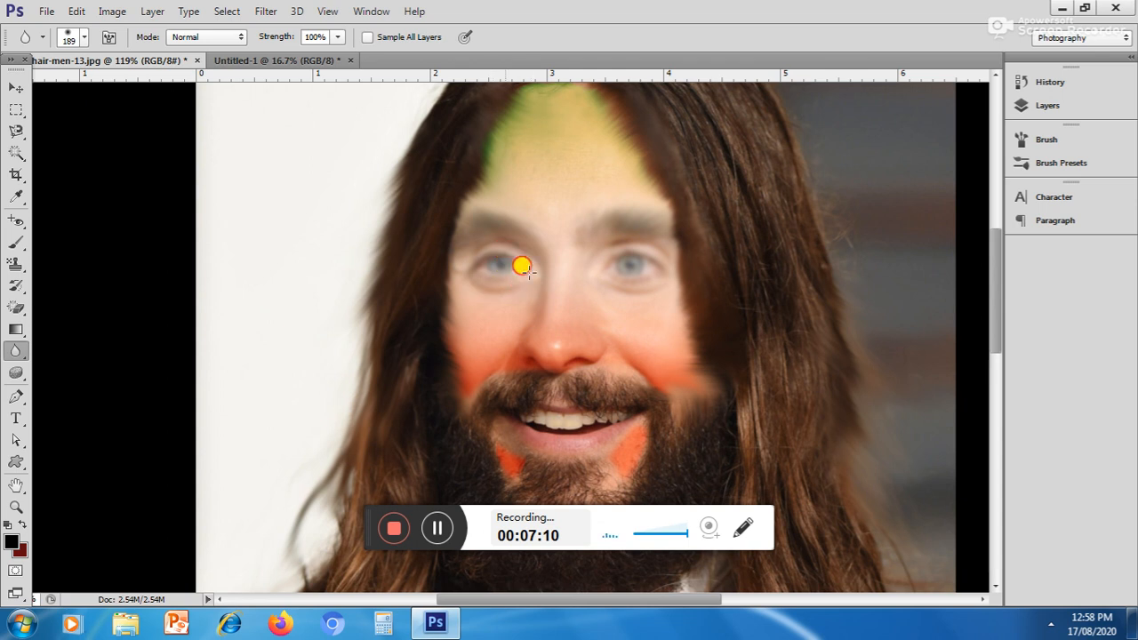
key("ctrl+alt+z")
key("ctrl+alt+z")
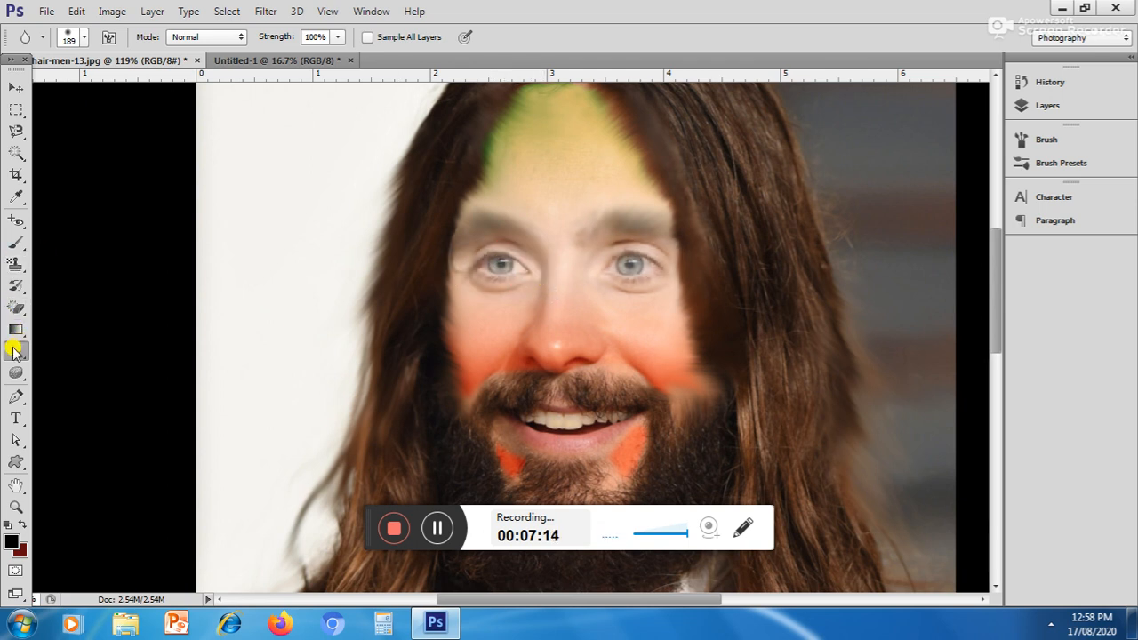
Sharpen both eyes and the skin beneath them with the Sharpen tool, using a 139 px brush at 23% strength.
left_click_drag(13, 353, 71, 363)
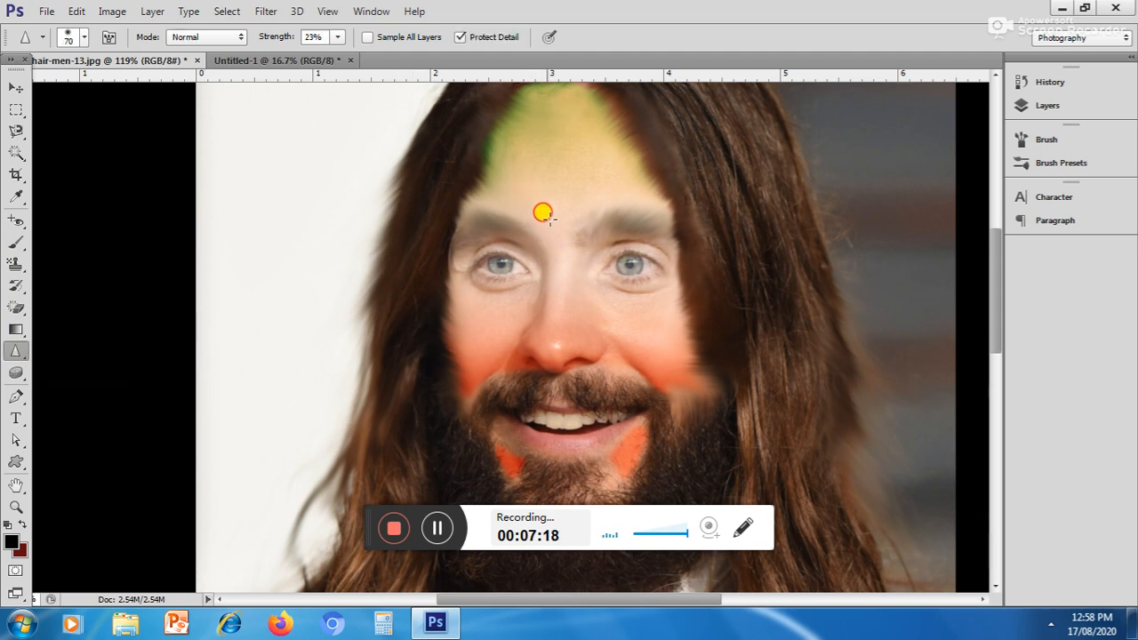
right_click(566, 243)
left_click_drag(650, 281, 688, 274)
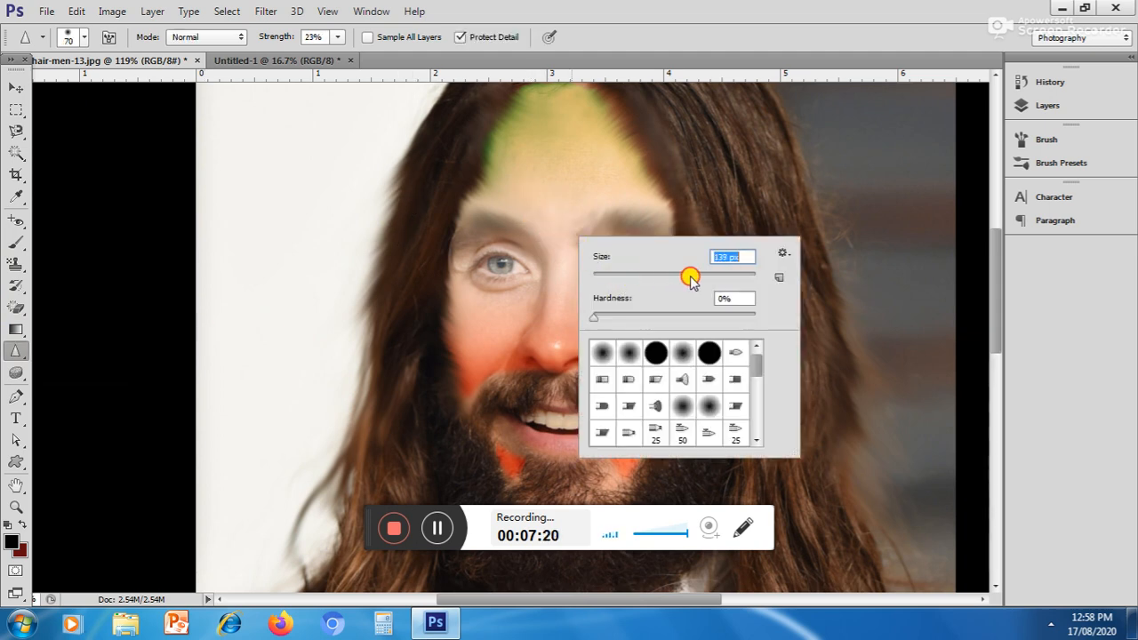
left_click(564, 224)
left_click_drag(564, 266, 571, 270)
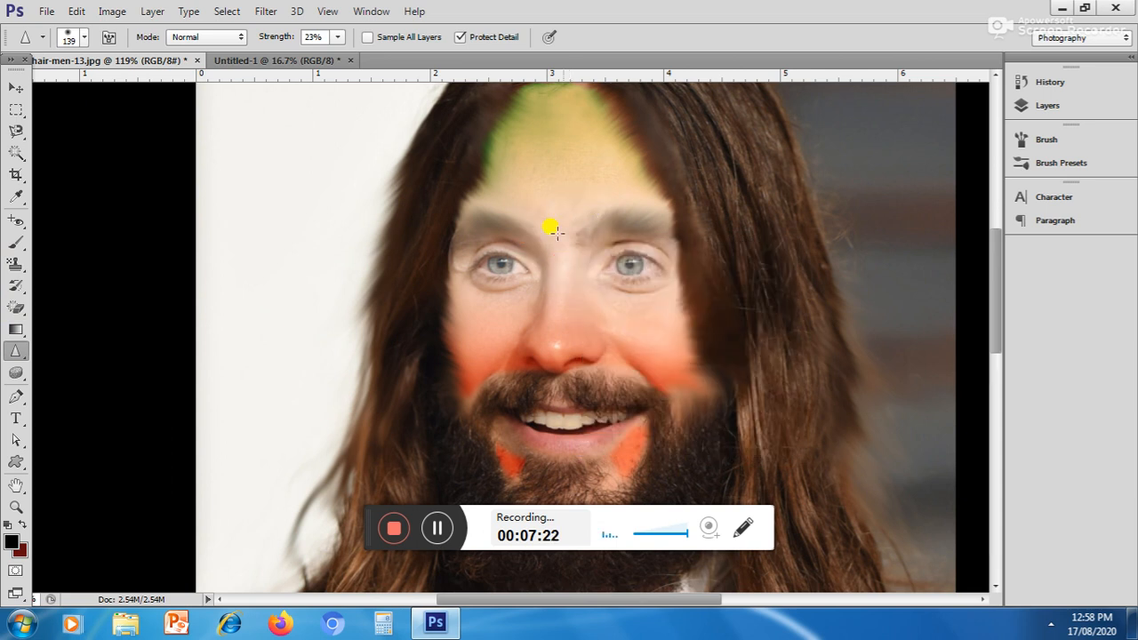
mouse_move(516, 301)
left_mouse_down()
mouse_move(489, 279)
mouse_move(447, 302)
mouse_move(501, 292)
mouse_move(513, 303)
mouse_move(450, 288)
mouse_move(500, 281)
mouse_move(537, 293)
left_mouse_up()
mouse_move(613, 294)
left_mouse_down()
mouse_move(649, 300)
mouse_move(611, 303)
mouse_move(652, 315)
mouse_move(601, 298)
mouse_move(666, 291)
mouse_move(610, 299)
left_mouse_up()
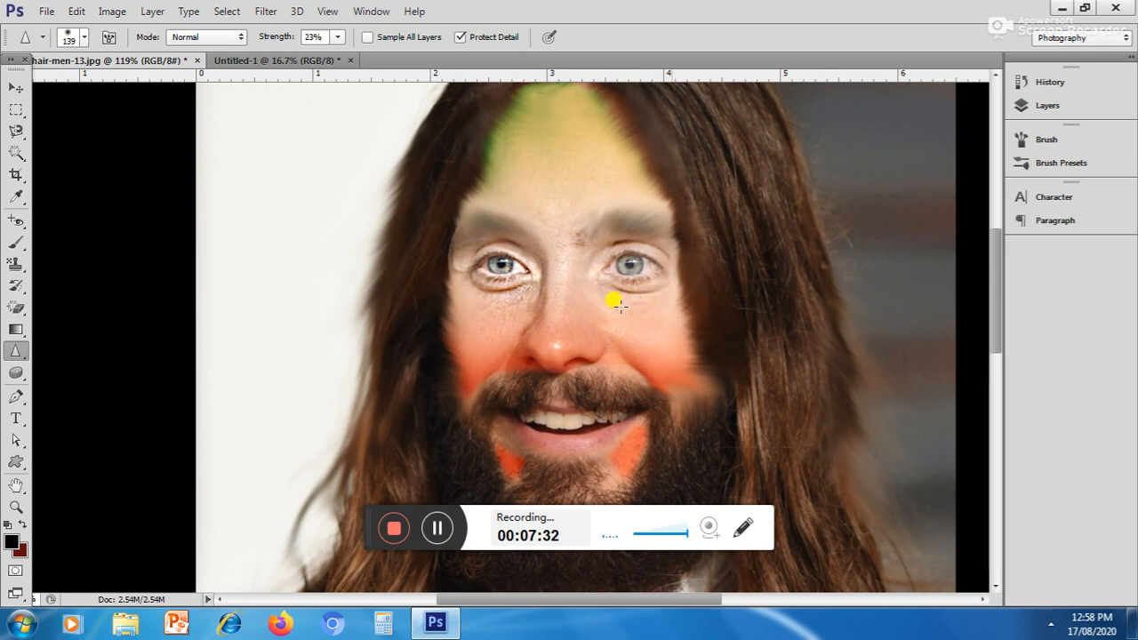
right_click(612, 304)
Choose the Dodge tool and open the portrait long-hair-men-10-920x1264.jpg.
mouse_move(9, 352)
left_mouse_down()
mouse_move(49, 385)
mouse_move(71, 354)
mouse_move(17, 372)
mouse_move(54, 372)
left_mouse_up()
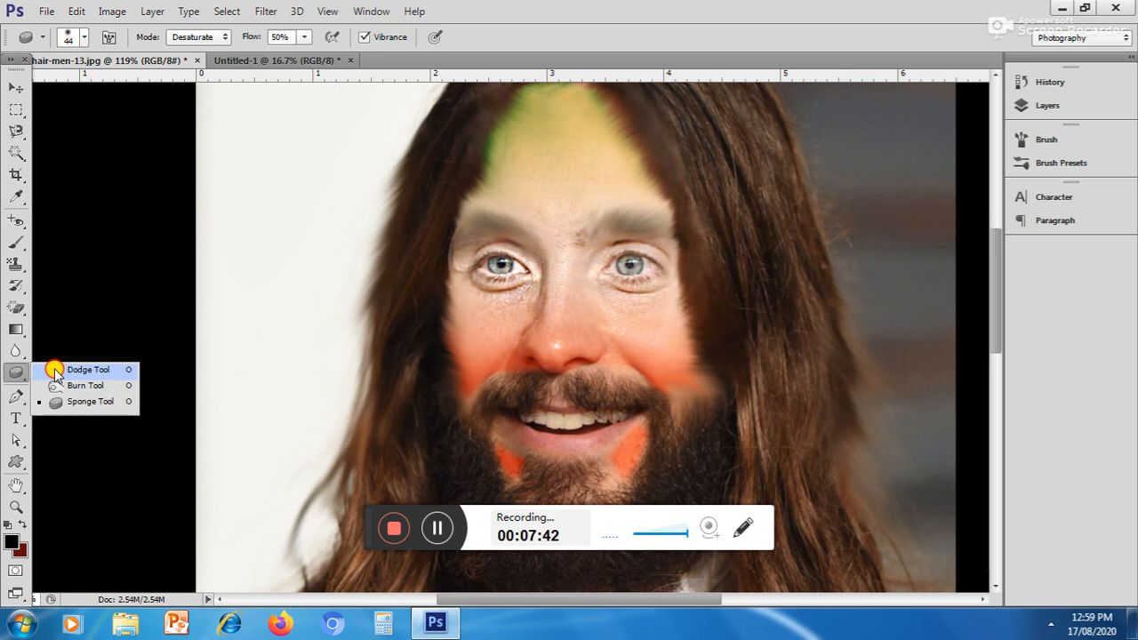
left_click_drag(54, 372, 54, 372)
left_click(46, 11)
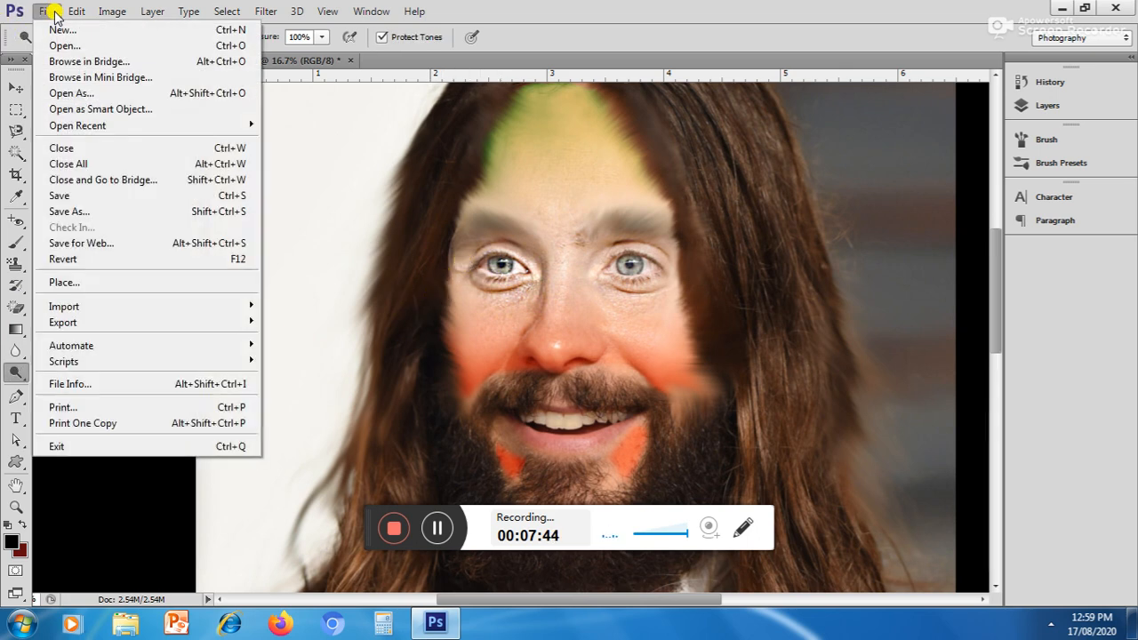
left_click(39, 40)
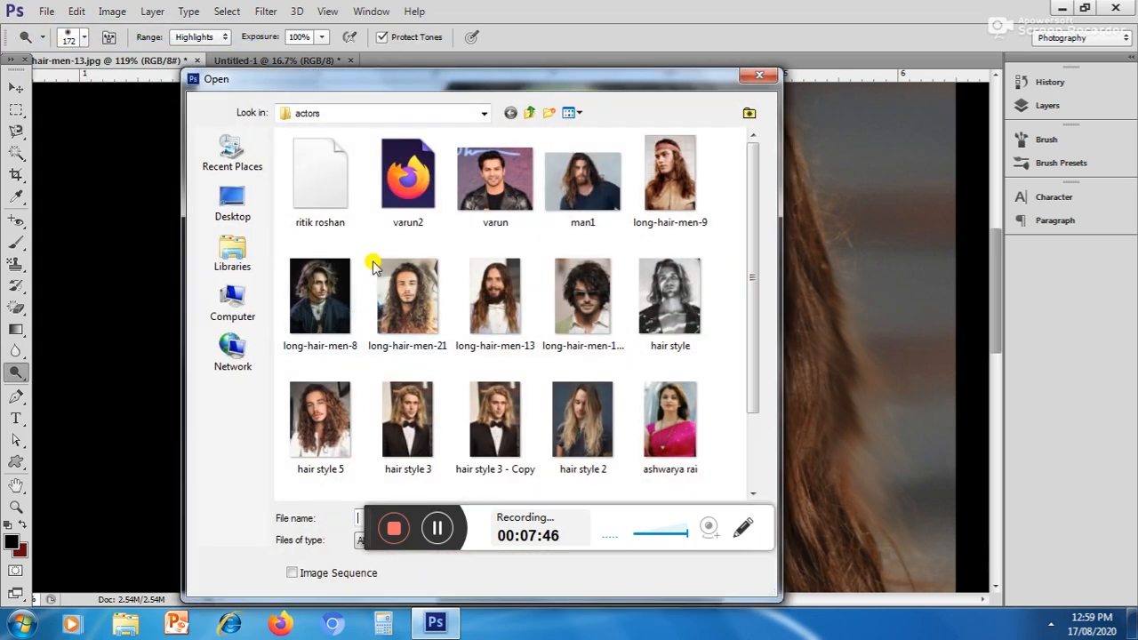
double_click(508, 286)
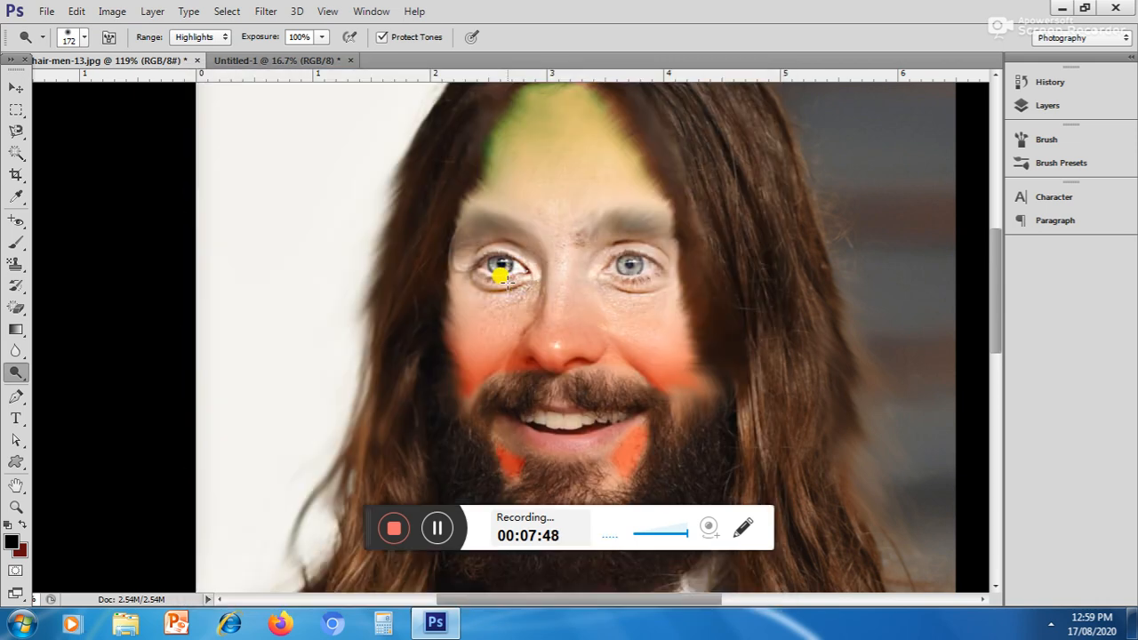
left_click(46, 9)
left_click(41, 41)
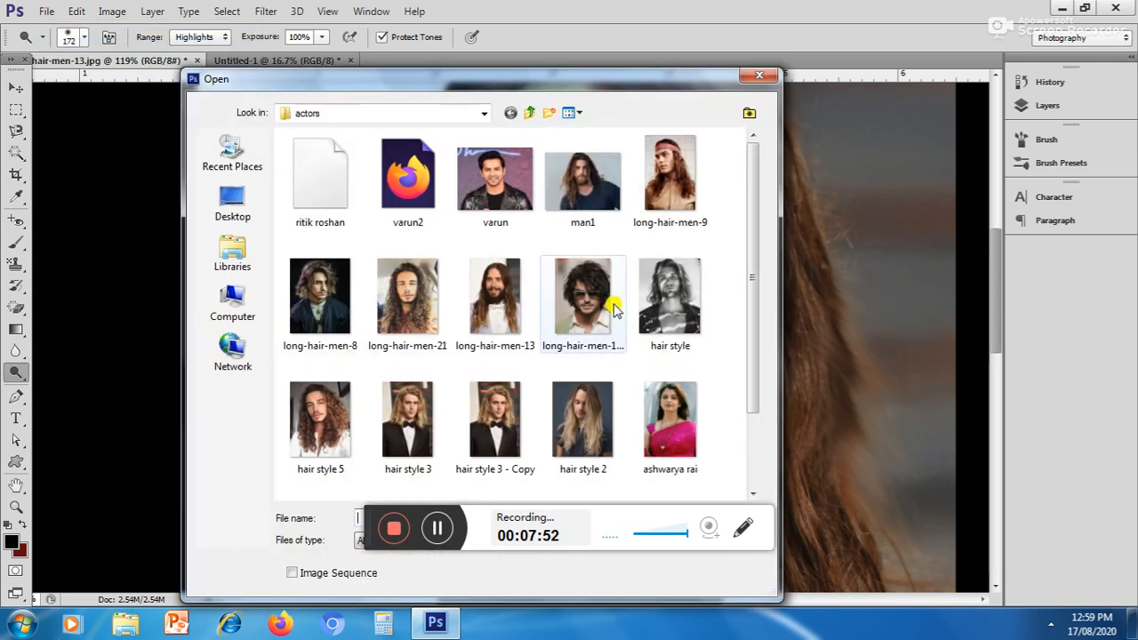
double_click(583, 284)
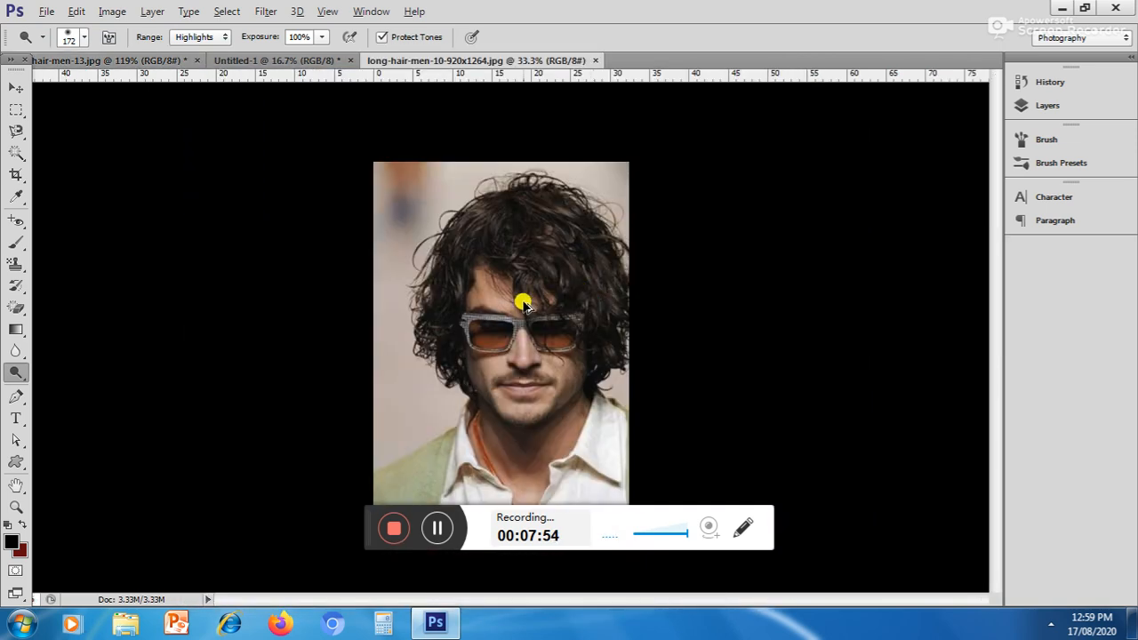
Reduce the Dodge brush to 48 px and undo a trial highlights stroke on the man's left-side cheek.
left_click_drag(521, 300, 524, 305)
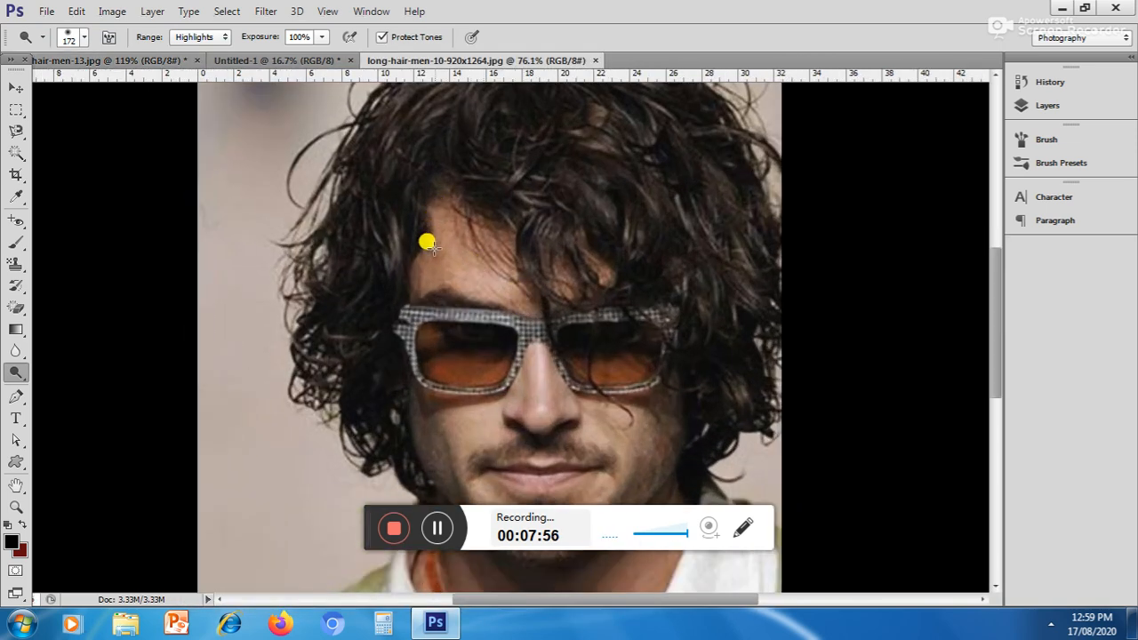
left_click_drag(436, 457, 444, 460)
left_click_drag(15, 370, 77, 373)
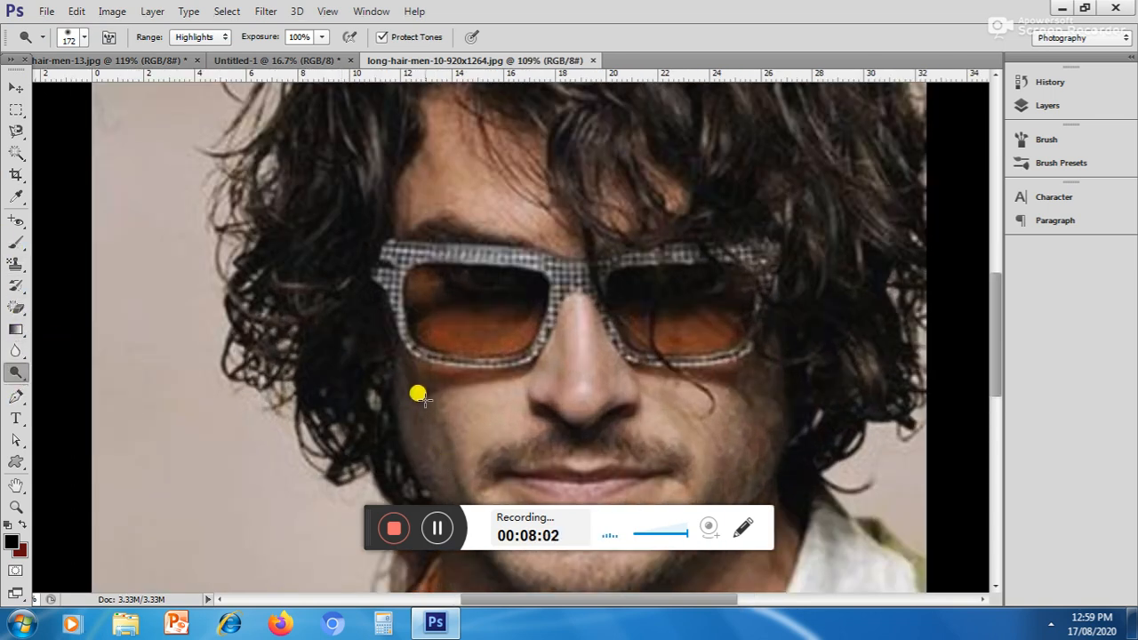
right_click(428, 447)
left_click_drag(511, 427, 496, 430)
mouse_move(424, 436)
left_mouse_down()
mouse_move(450, 489)
mouse_move(426, 468)
mouse_move(413, 420)
mouse_move(446, 483)
mouse_move(426, 409)
mouse_move(458, 462)
mouse_move(429, 409)
left_mouse_up()
key("ctrl+z")
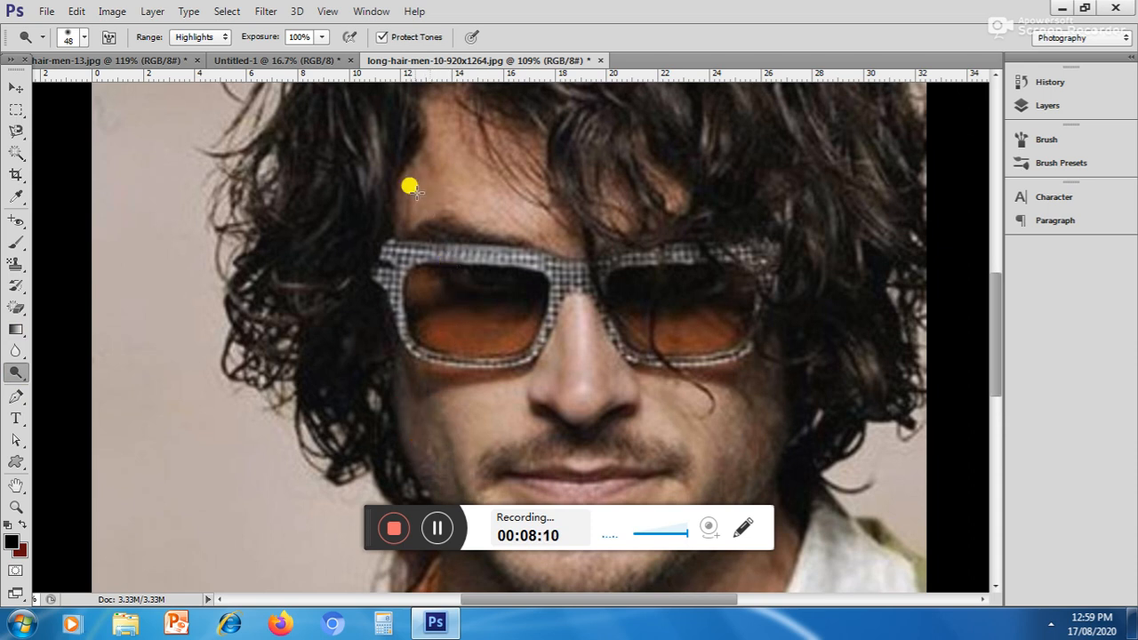
Set the Dodge tool's range to Shadows.
left_click(214, 37)
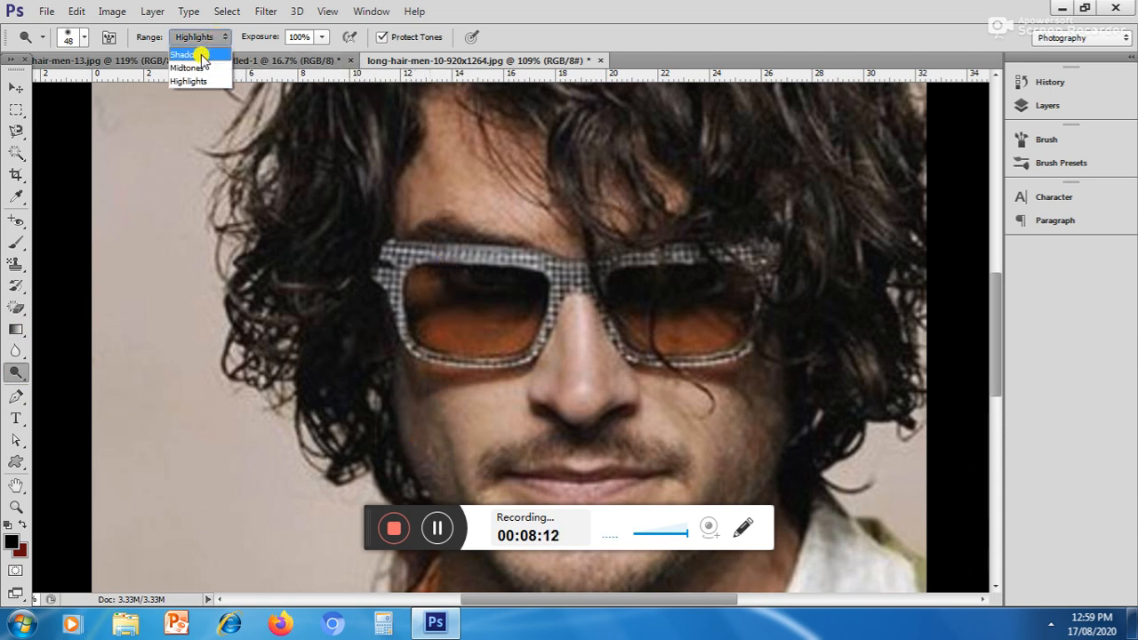
left_click(191, 55)
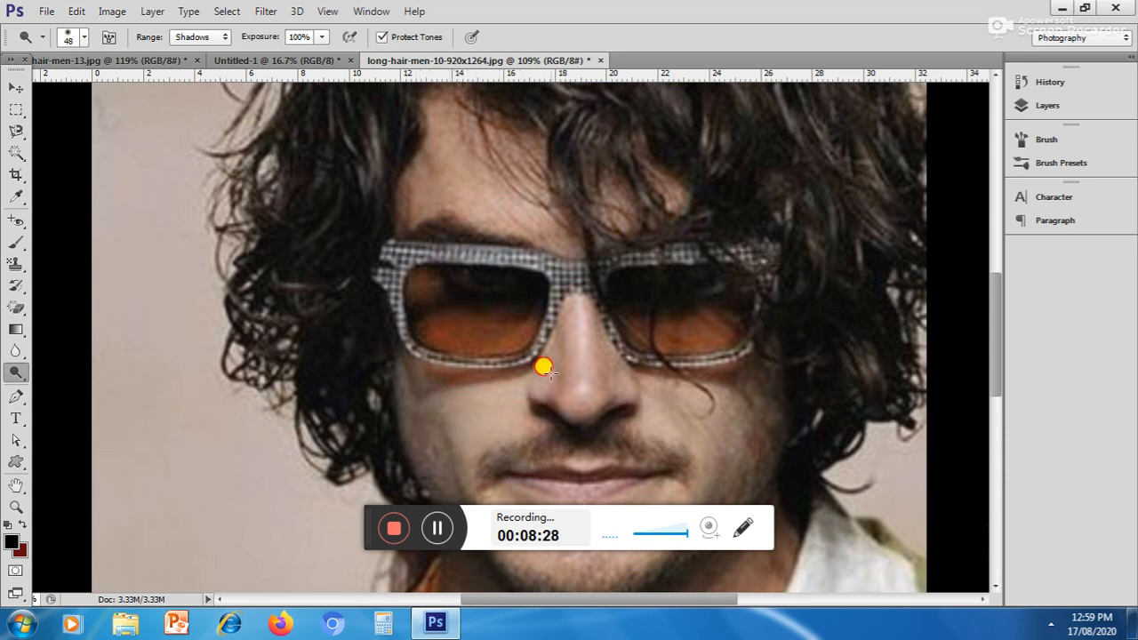
Darken the nose and the cheek below the right lens with the Burn tool, using the Shadows range at 100% exposure.
right_click(16, 373)
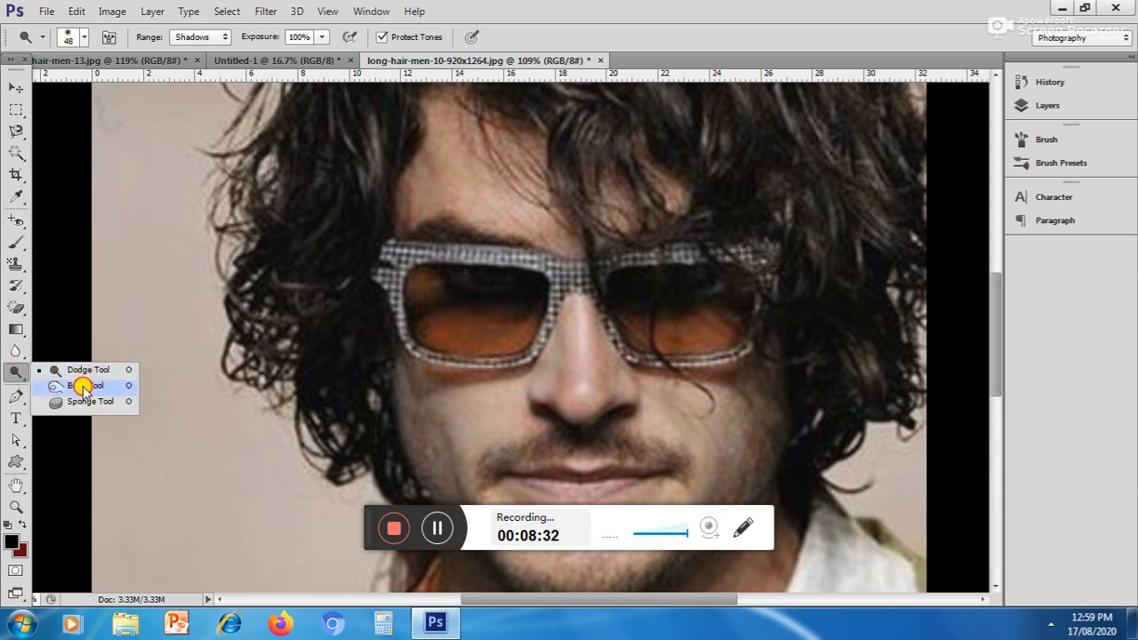
left_click(81, 386)
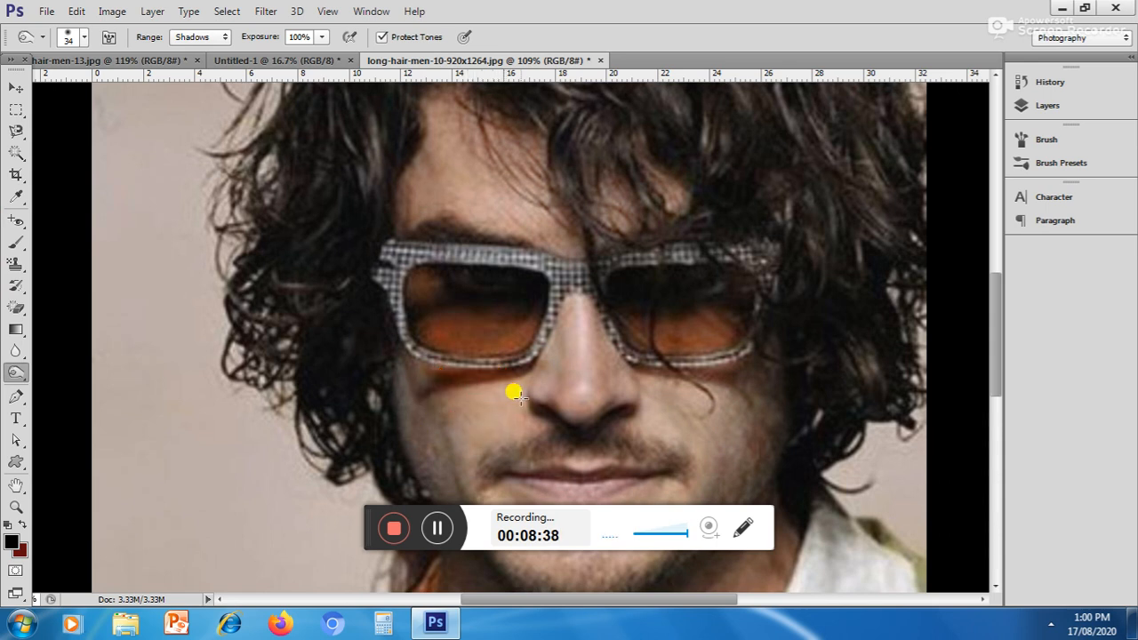
mouse_move(553, 373)
left_mouse_down()
mouse_move(578, 321)
mouse_move(590, 363)
mouse_move(588, 327)
mouse_move(577, 392)
mouse_move(577, 313)
mouse_move(579, 337)
mouse_move(588, 330)
mouse_move(574, 305)
mouse_move(584, 342)
mouse_move(642, 367)
mouse_move(742, 377)
mouse_move(662, 384)
mouse_move(681, 395)
mouse_move(645, 369)
mouse_move(698, 412)
mouse_move(681, 410)
mouse_move(691, 399)
mouse_move(594, 356)
mouse_move(578, 305)
mouse_move(600, 373)
mouse_move(596, 349)
mouse_move(617, 355)
mouse_move(605, 344)
mouse_move(653, 399)
left_mouse_up()
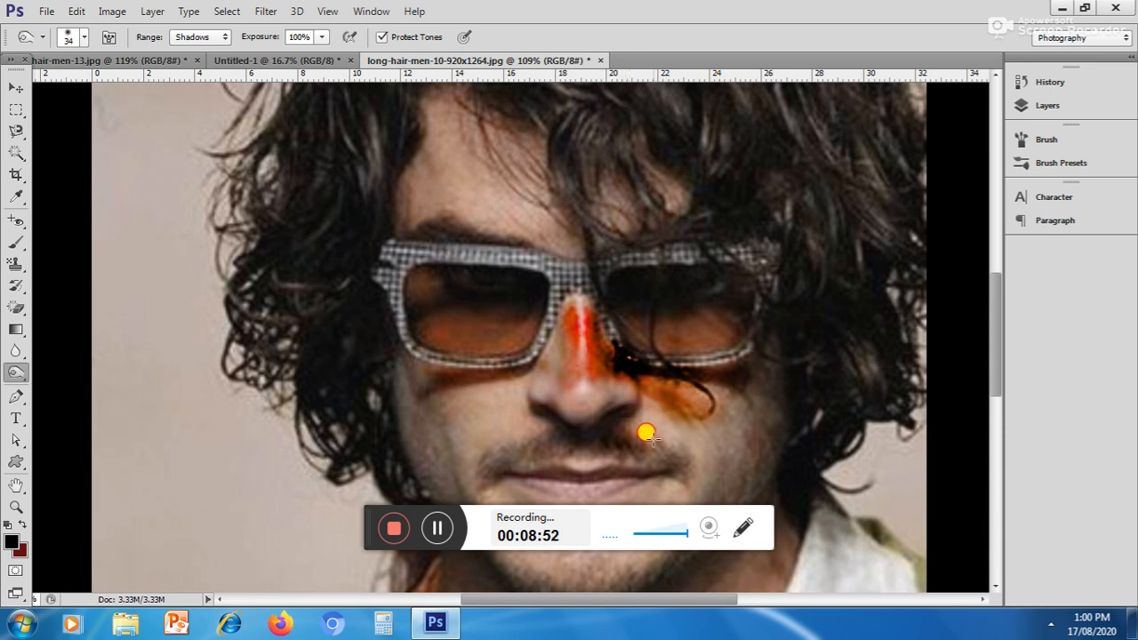
mouse_move(672, 437)
left_mouse_down()
mouse_move(645, 407)
mouse_move(665, 419)
mouse_move(597, 392)
left_mouse_up()
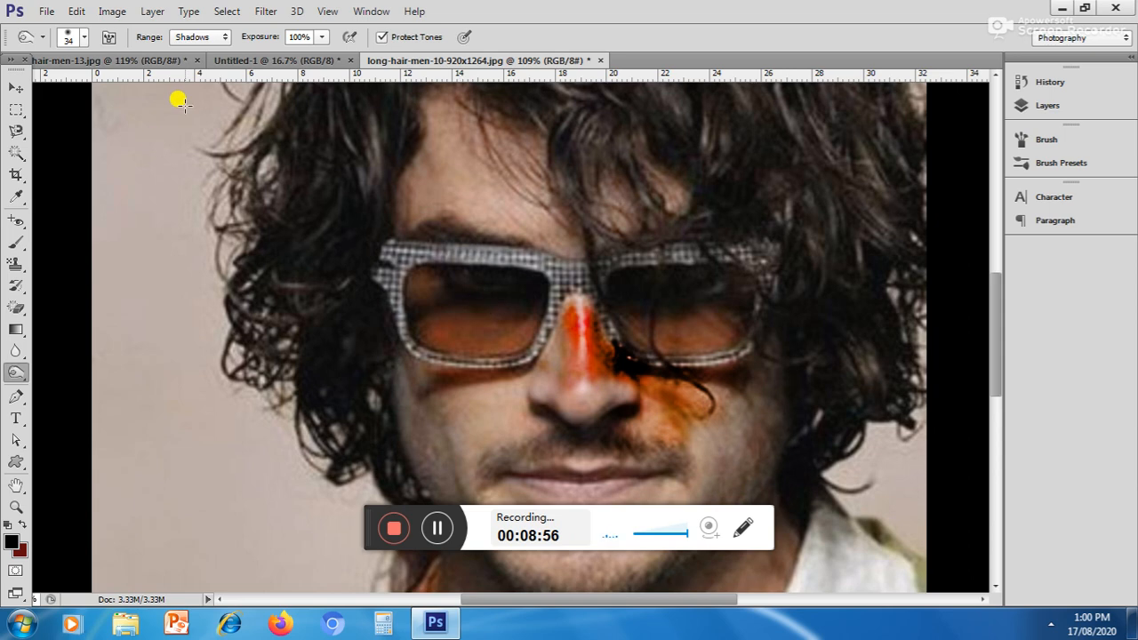
Switch to the long-hair-men-13.jpg portrait and burn the skin under both eyes.
left_click(254, 61)
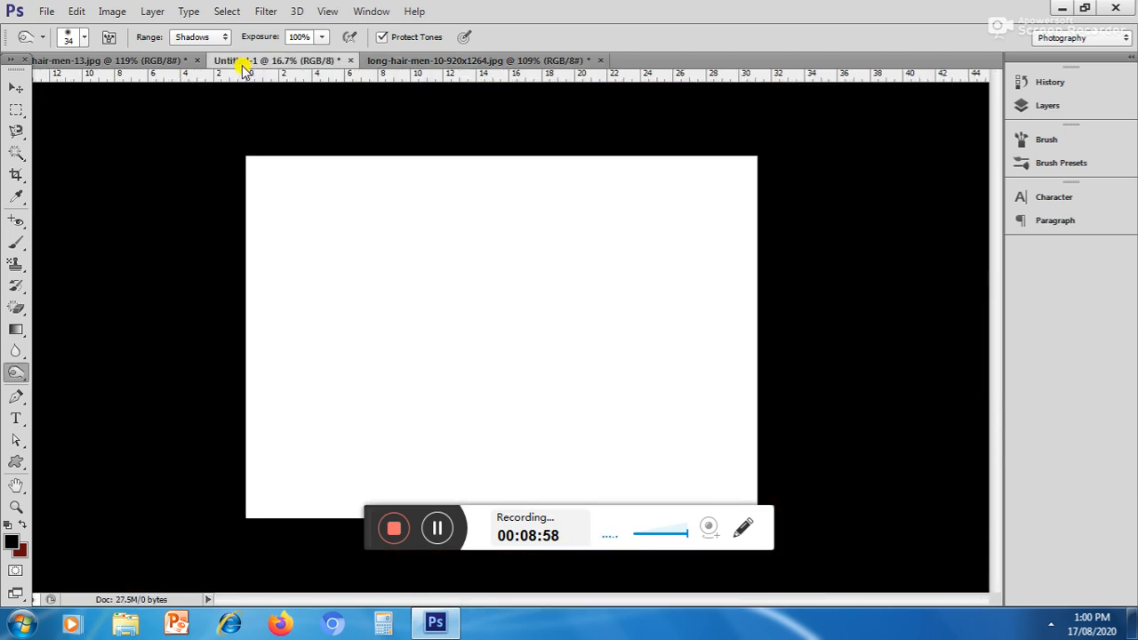
left_click(165, 60)
mouse_move(503, 288)
left_mouse_down()
mouse_move(495, 294)
mouse_move(521, 287)
mouse_move(489, 299)
mouse_move(470, 290)
mouse_move(498, 285)
mouse_move(479, 293)
left_mouse_up()
mouse_move(642, 295)
left_mouse_down()
mouse_move(613, 299)
mouse_move(657, 286)
mouse_move(603, 303)
mouse_move(655, 304)
mouse_move(655, 293)
mouse_move(609, 326)
mouse_move(626, 326)
mouse_move(615, 308)
mouse_move(649, 331)
mouse_move(558, 352)
left_mouse_up()
mouse_move(537, 315)
left_mouse_down()
mouse_move(499, 320)
mouse_move(581, 336)
mouse_move(614, 320)
mouse_move(635, 342)
mouse_move(597, 328)
mouse_move(626, 335)
mouse_move(621, 323)
mouse_move(586, 305)
left_mouse_up()
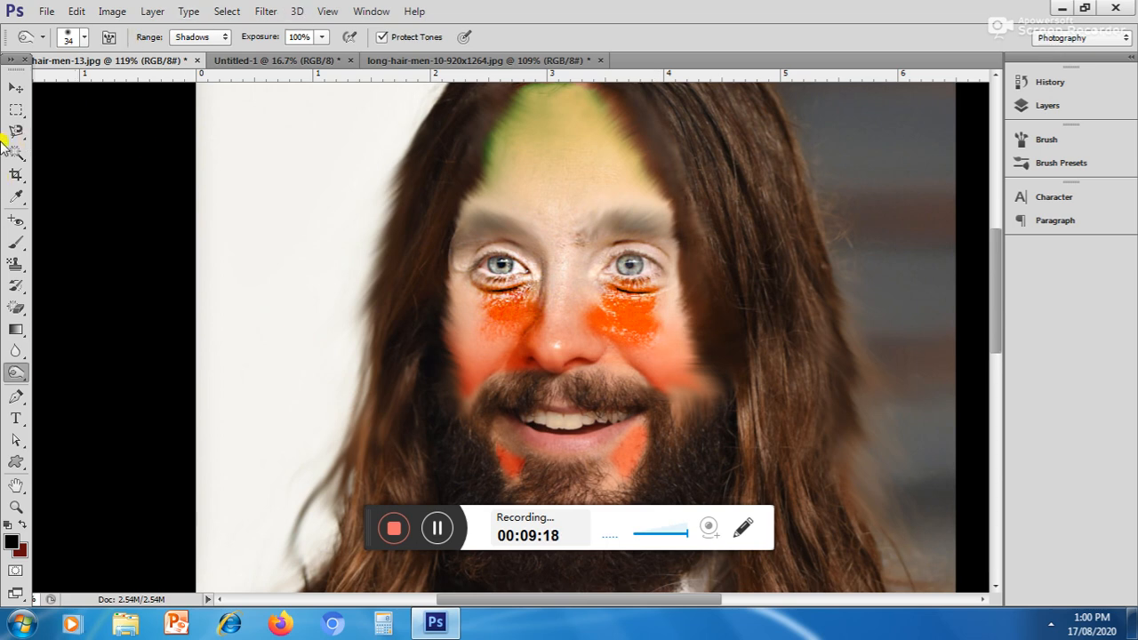
Desaturate the nose bridge, the eyes with their surrounding skin, and the lips with the Sponge tool at 50% flow.
left_click_drag(19, 371, 80, 371)
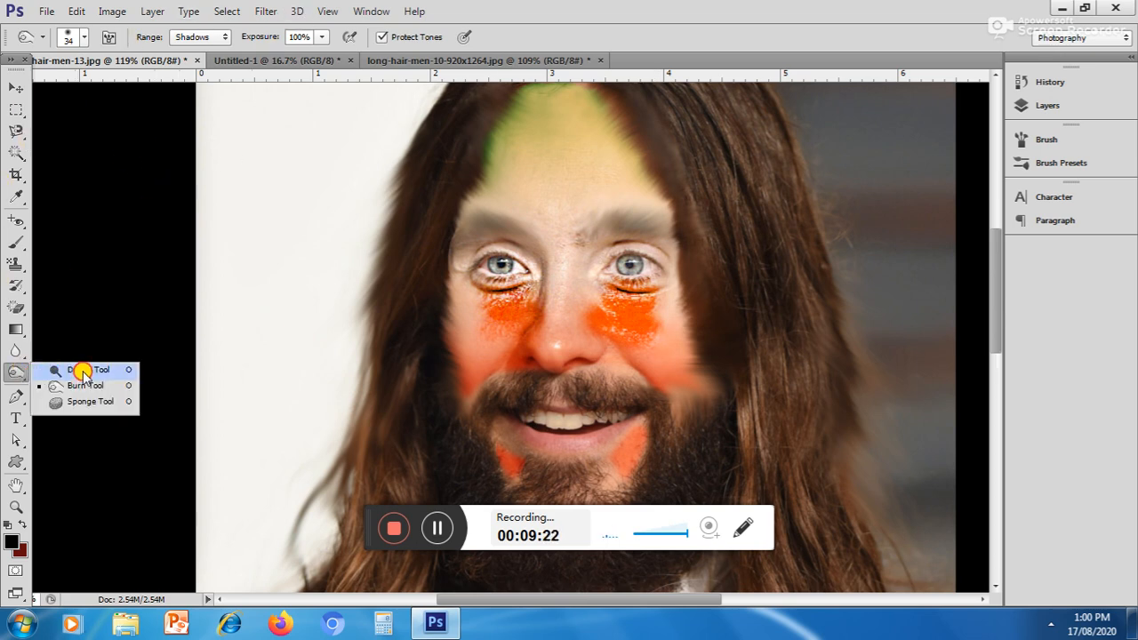
left_click_drag(82, 371, 83, 405)
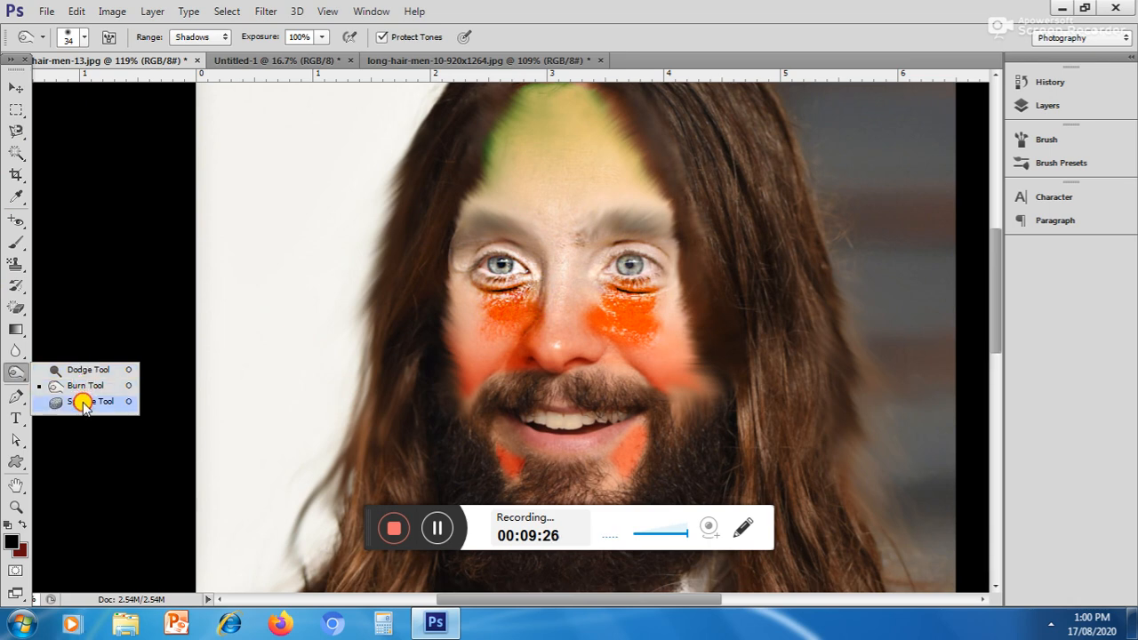
left_click_drag(83, 403, 83, 403)
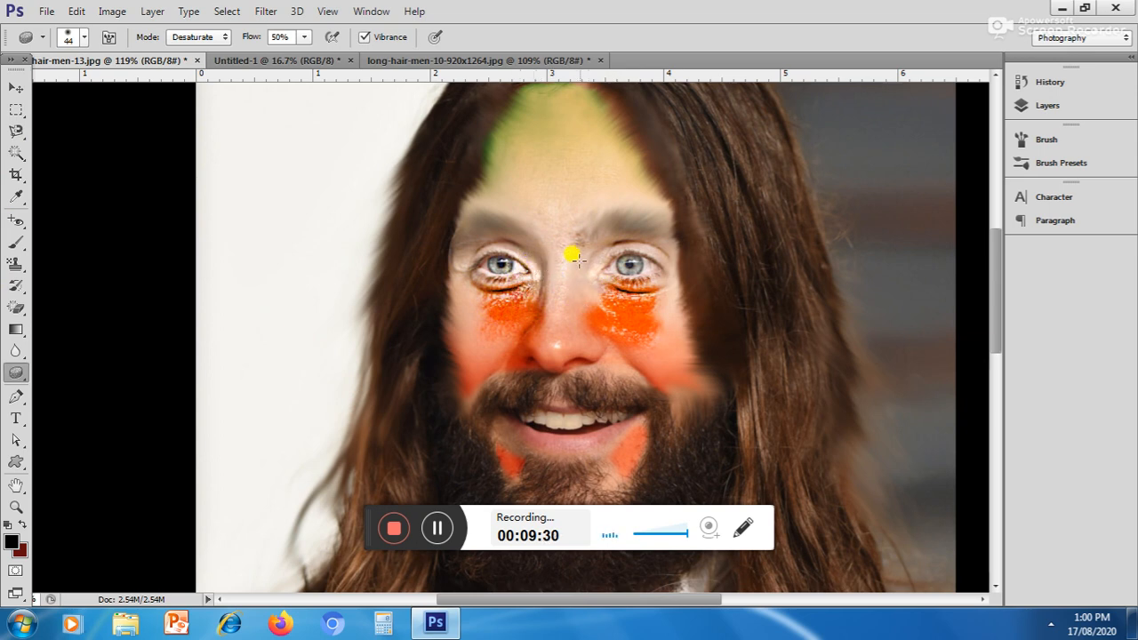
mouse_move(557, 308)
left_mouse_down()
mouse_move(557, 256)
mouse_move(564, 282)
mouse_move(588, 265)
mouse_move(664, 253)
mouse_move(679, 295)
mouse_move(615, 248)
left_mouse_up()
mouse_move(526, 241)
left_mouse_down()
mouse_move(480, 241)
mouse_move(453, 269)
mouse_move(492, 303)
mouse_move(482, 263)
mouse_move(523, 254)
mouse_move(465, 244)
mouse_move(511, 264)
left_mouse_up()
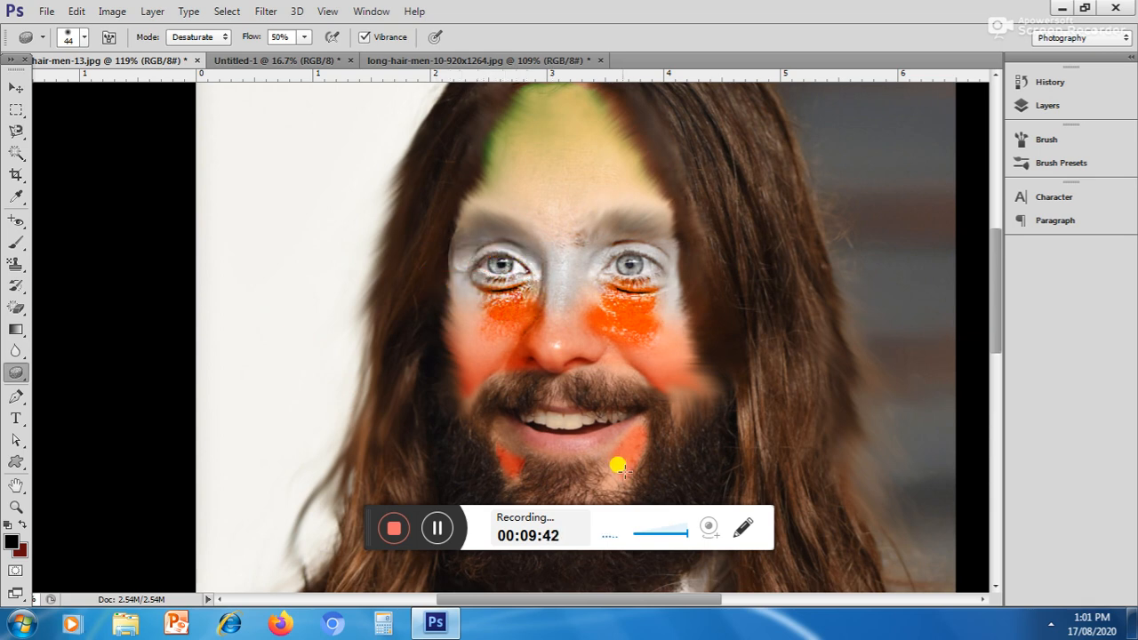
mouse_move(614, 431)
left_mouse_down()
mouse_move(565, 447)
mouse_move(608, 442)
mouse_move(530, 433)
mouse_move(594, 445)
mouse_move(542, 448)
mouse_move(580, 444)
mouse_move(561, 443)
mouse_move(587, 454)
mouse_move(635, 427)
mouse_move(638, 413)
mouse_move(585, 397)
mouse_move(535, 411)
mouse_move(620, 425)
mouse_move(537, 425)
left_mouse_up()
mouse_move(580, 278)
left_mouse_down()
mouse_move(610, 273)
mouse_move(588, 263)
mouse_move(741, 289)
mouse_move(717, 313)
mouse_move(569, 273)
left_mouse_up()
mouse_move(487, 263)
left_mouse_down()
mouse_move(516, 252)
mouse_move(483, 274)
mouse_move(468, 268)
mouse_move(465, 287)
mouse_move(520, 262)
left_mouse_up()
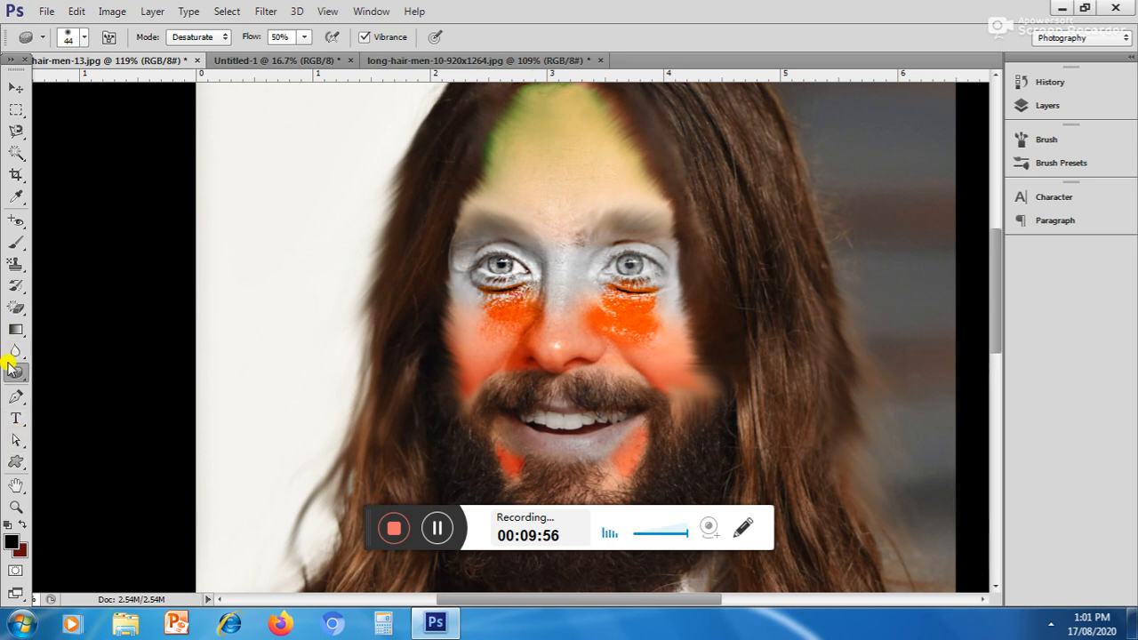
Choose the Gradient tool with the green-white-red gradient.
mouse_move(11, 367)
left_mouse_down()
mouse_move(71, 372)
mouse_move(64, 388)
mouse_move(77, 402)
mouse_move(21, 341)
mouse_move(56, 348)
mouse_move(73, 382)
mouse_move(26, 338)
left_mouse_up()
left_click(18, 330)
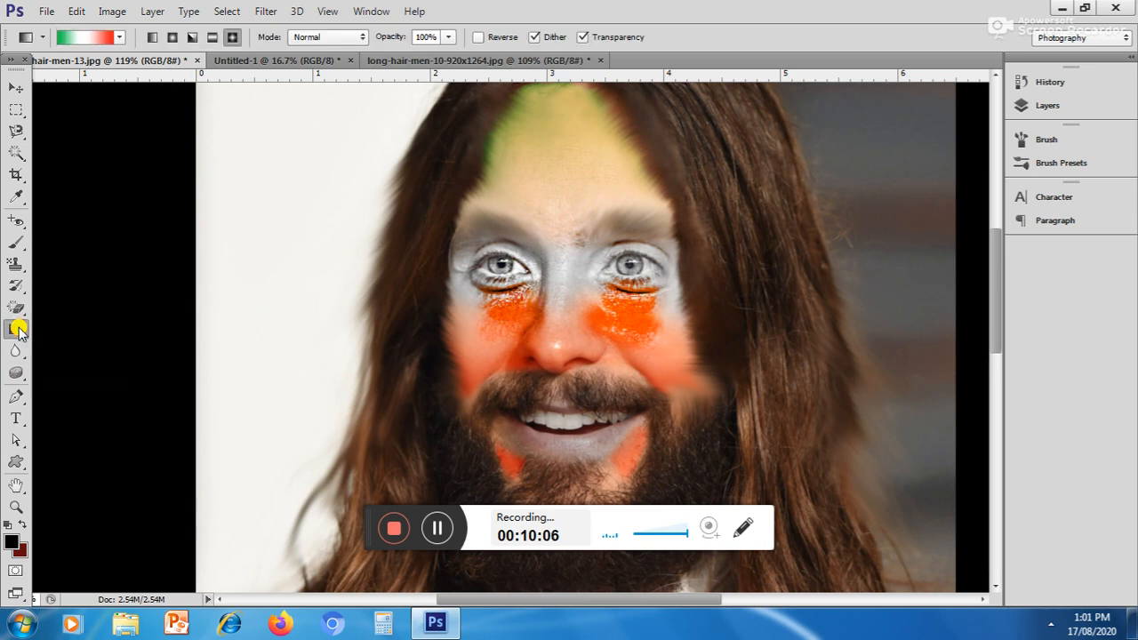